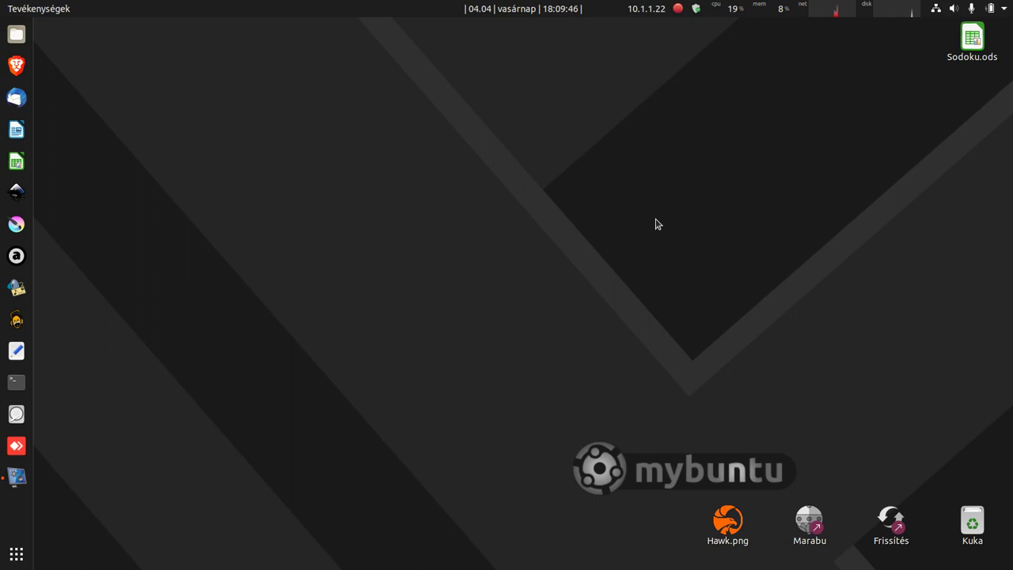
Step: Launch Inkscape from the Ubuntu dock, opening a new blank document
left_click(17, 192)
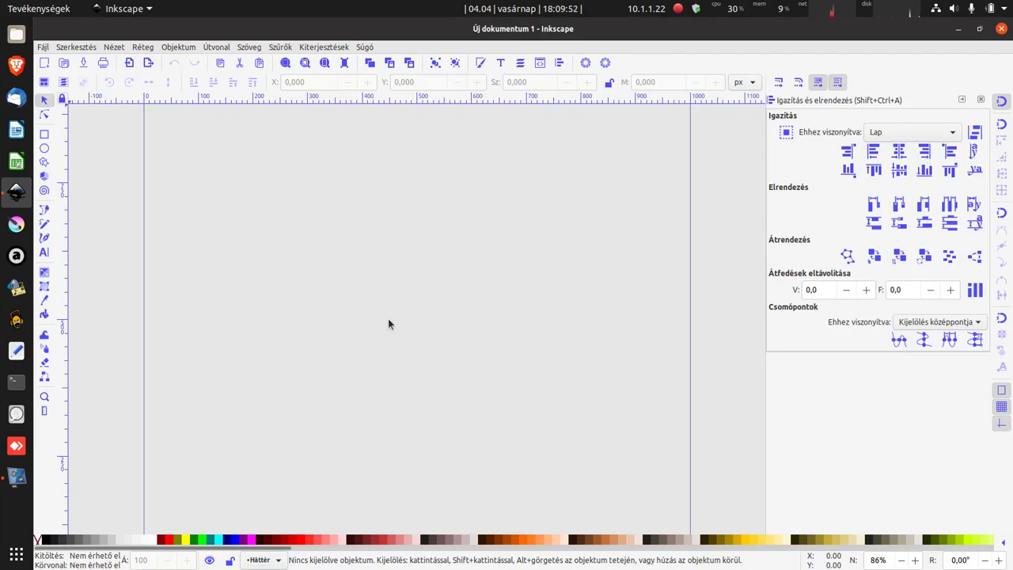
left_click(216, 47)
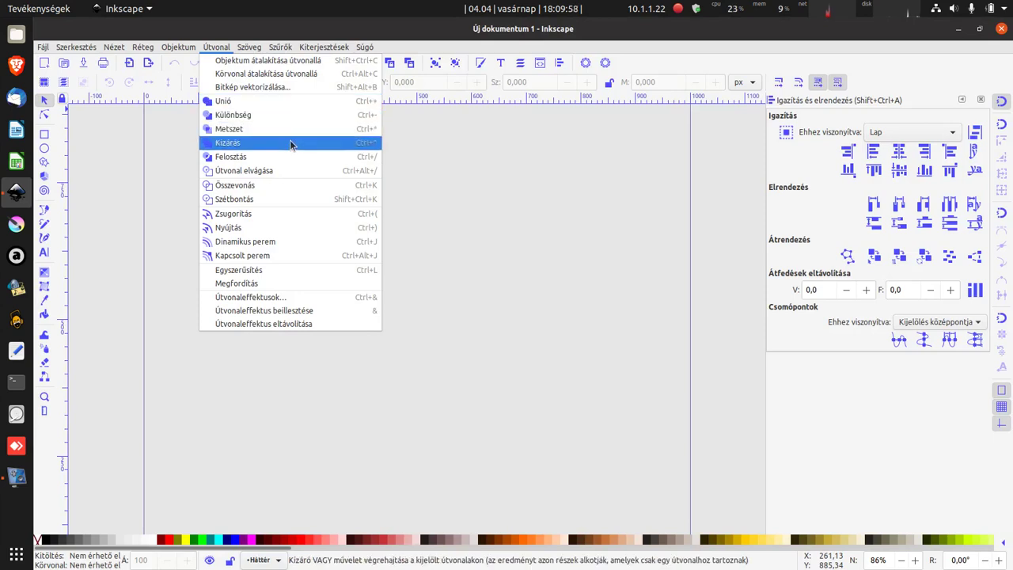
left_click(112, 297)
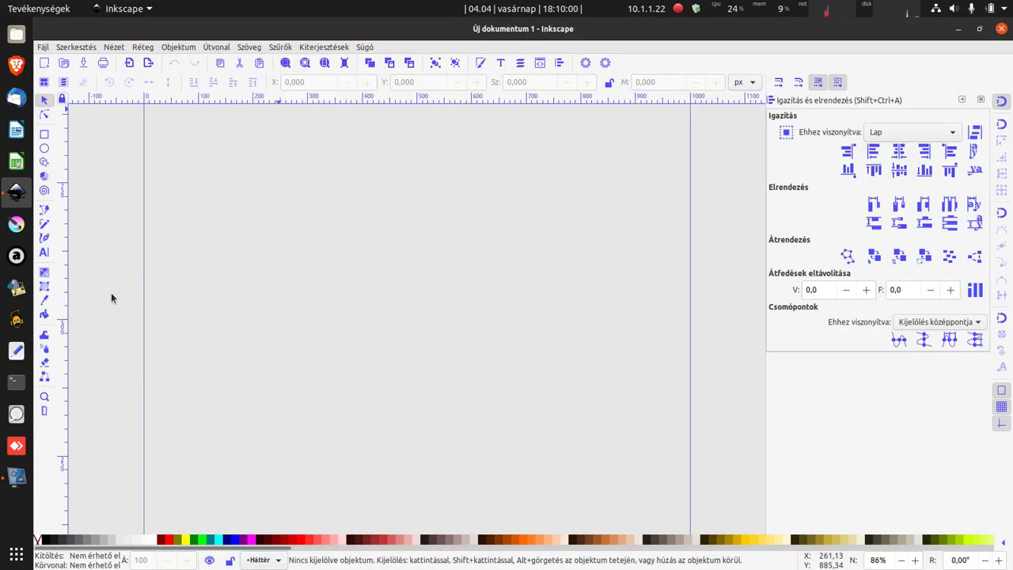
left_click(216, 47)
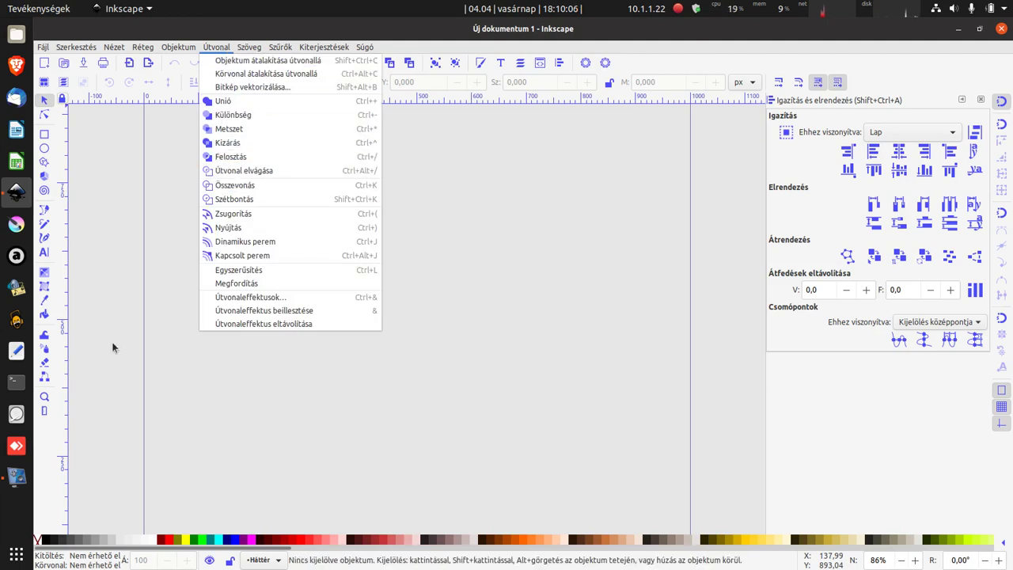
left_click(129, 378)
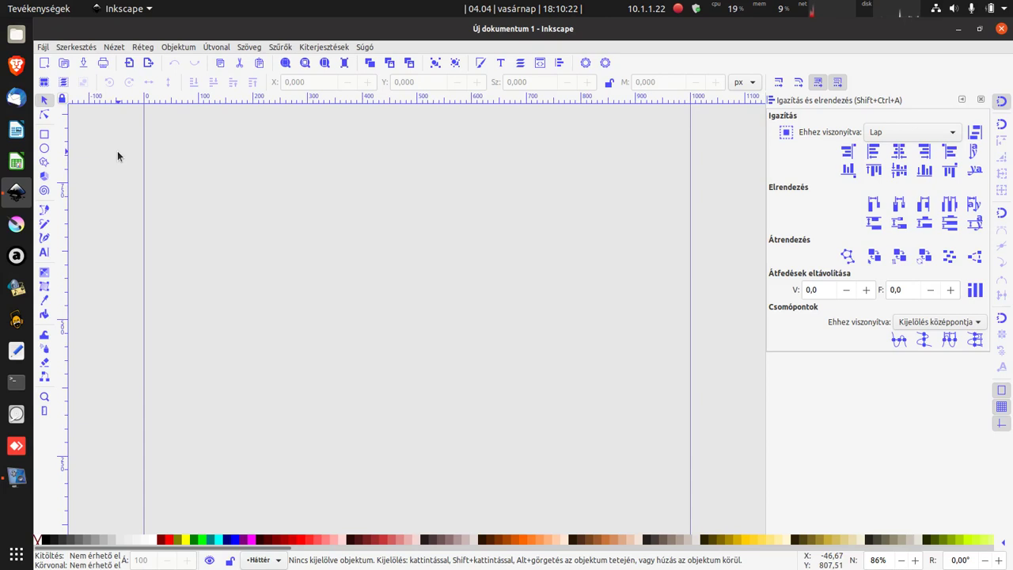
Step: Draw three blue test rectangles on the page with the Rectangle tool
left_click(44, 136)
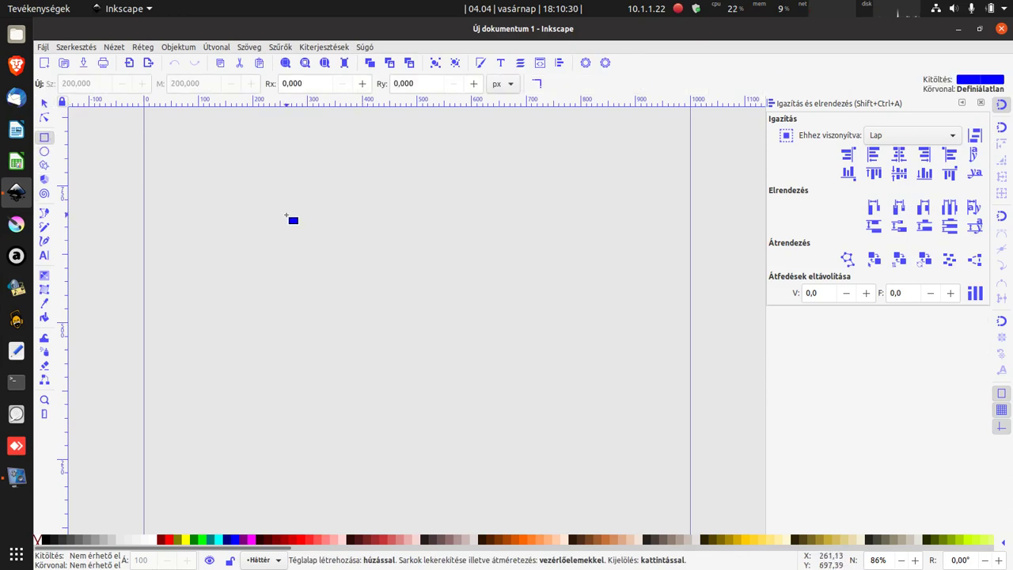
left_click_drag(286, 214, 345, 285)
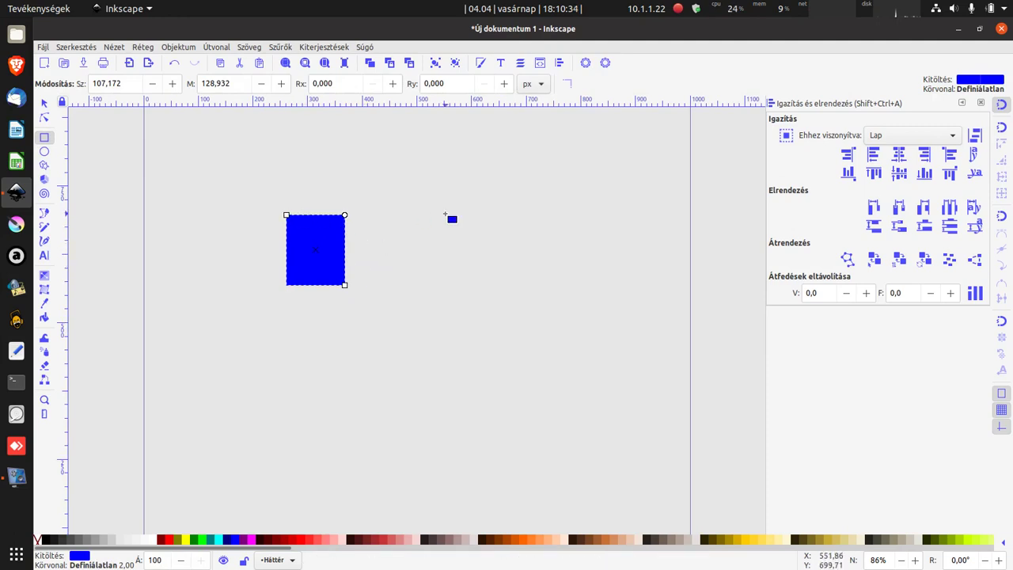
left_click_drag(444, 214, 537, 292)
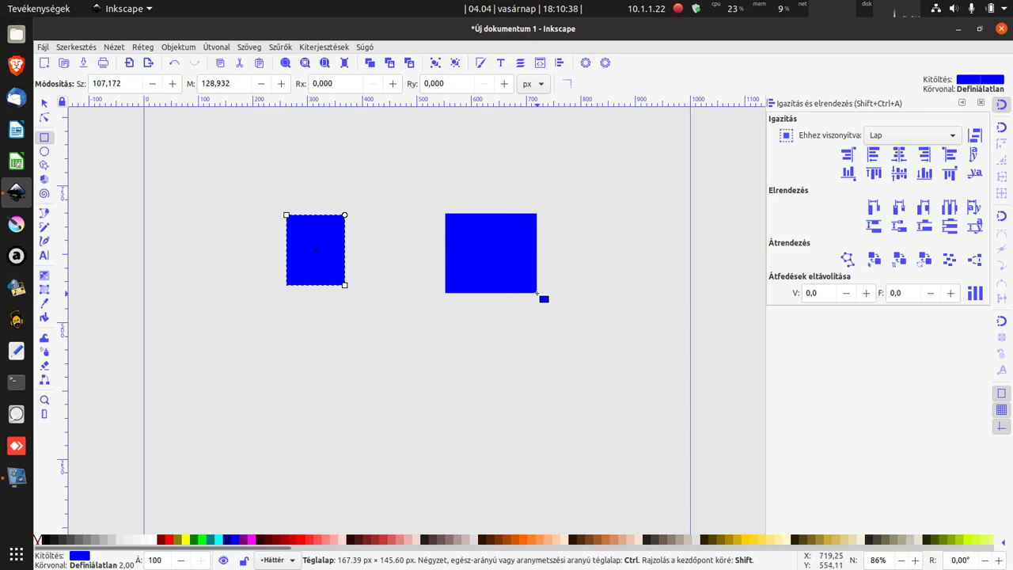
left_click_drag(536, 292, 537, 293)
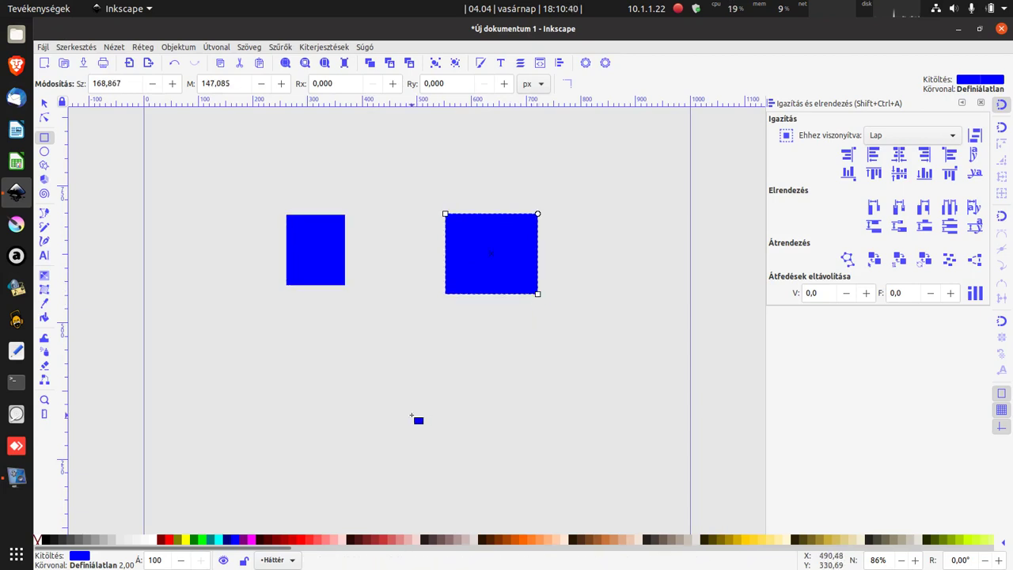
left_click_drag(379, 354, 473, 426)
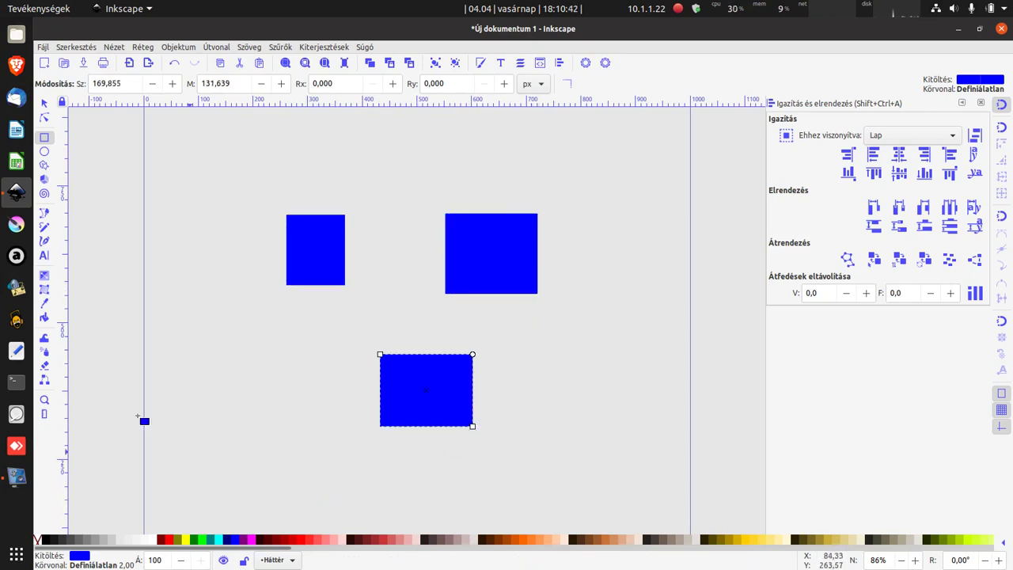
Step: Delete the extra right and bottom rectangles, keeping the upper-left one
left_click(45, 102)
left_click(414, 229)
left_click(442, 250)
key("Delete")
left_click(405, 386)
key("Delete")
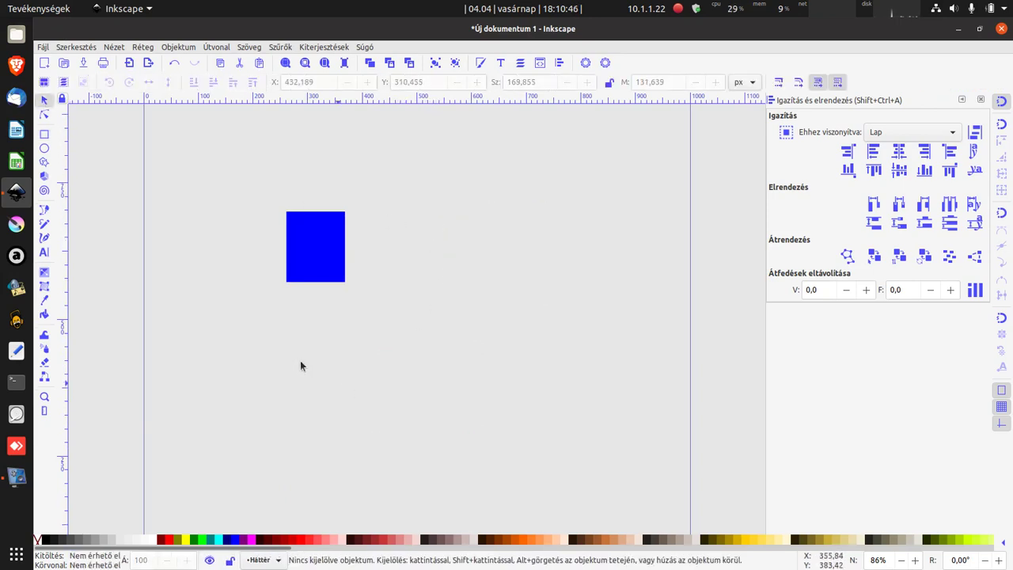
Step: Resize the remaining rectangle to 120 × 120 px and deselect it
left_click(321, 272)
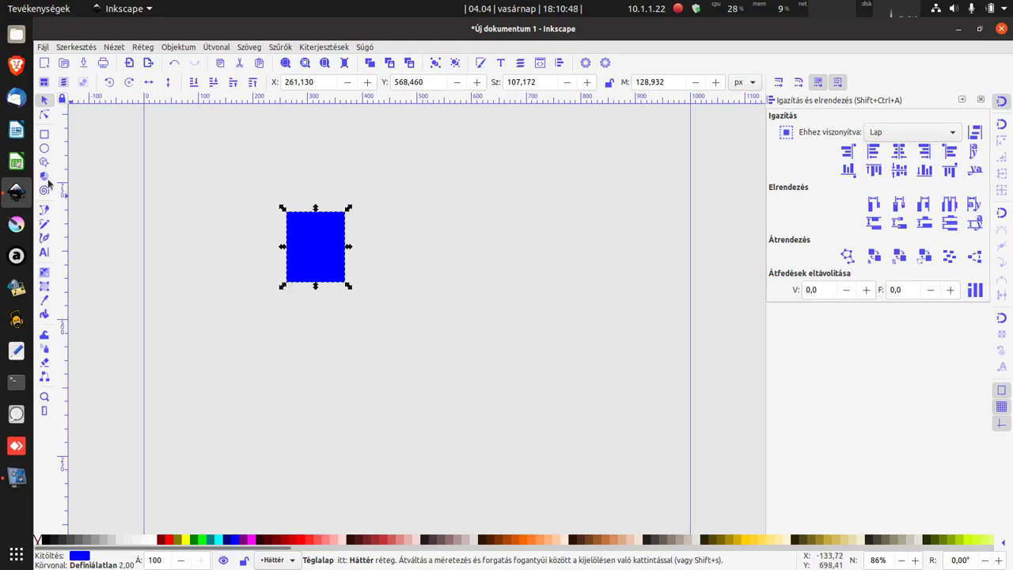
left_click(45, 136)
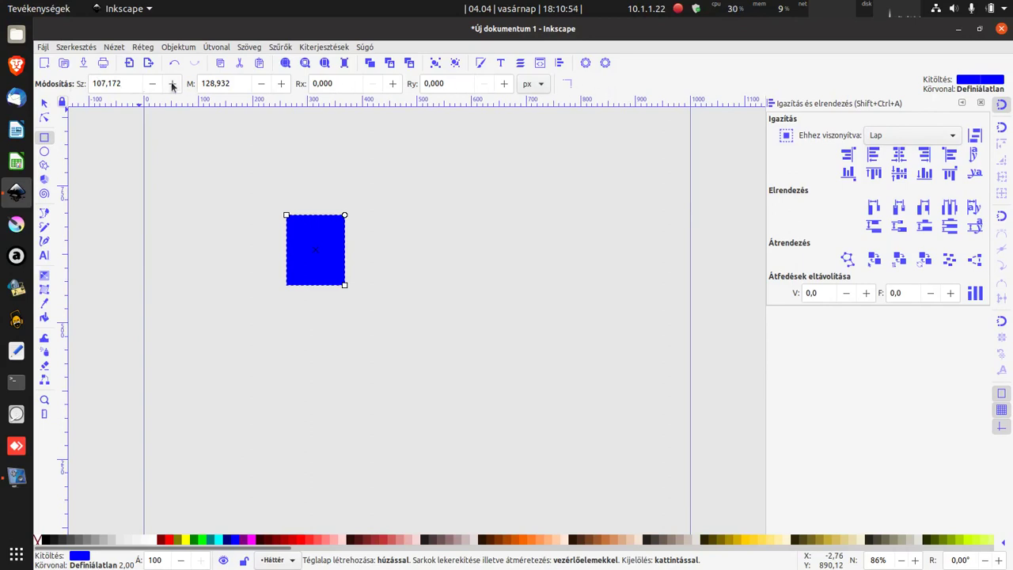
double_click(118, 83)
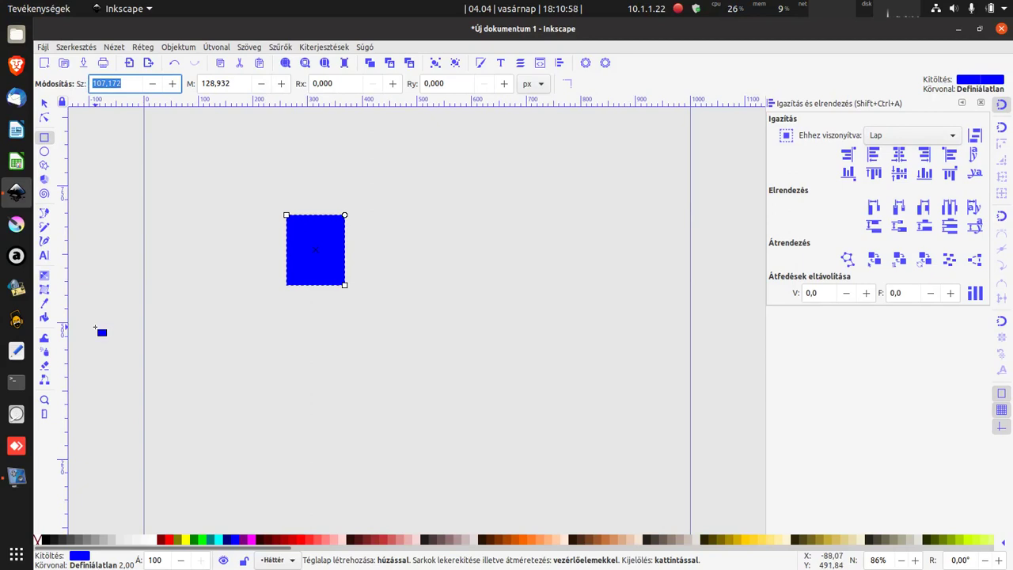
type("120")
key("Tab")
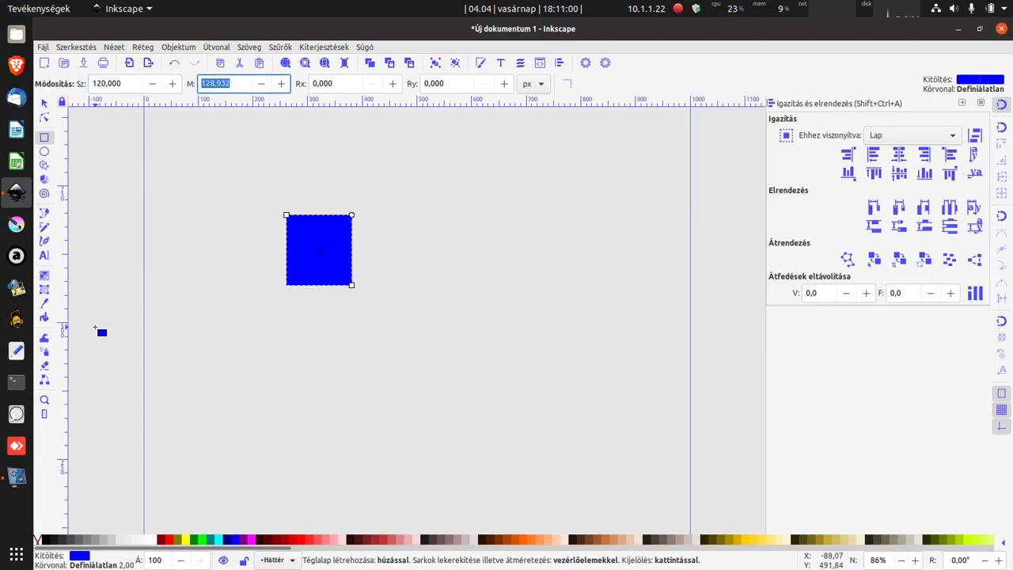
type("120")
key("Tab")
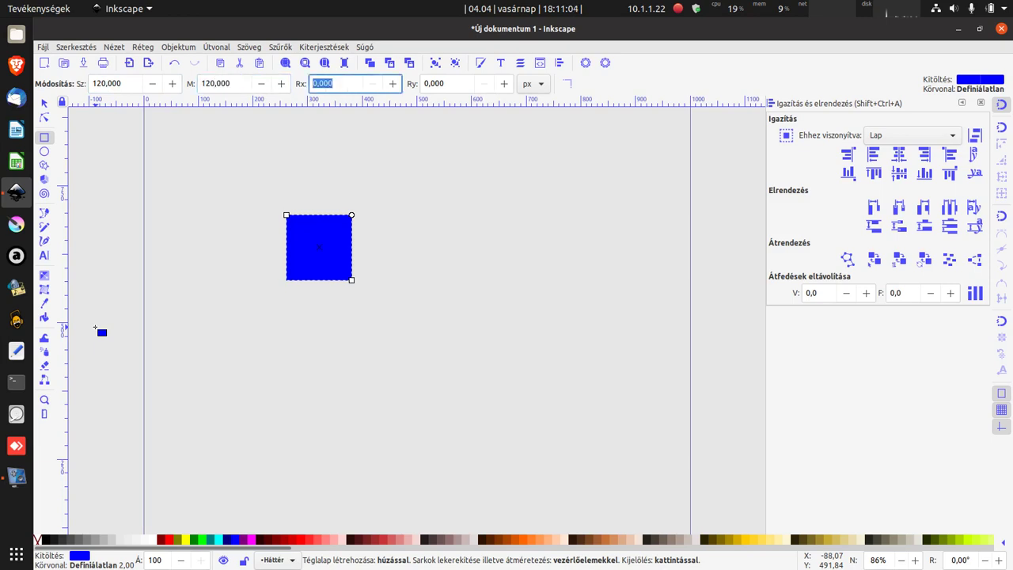
left_click(44, 102)
left_click(244, 469)
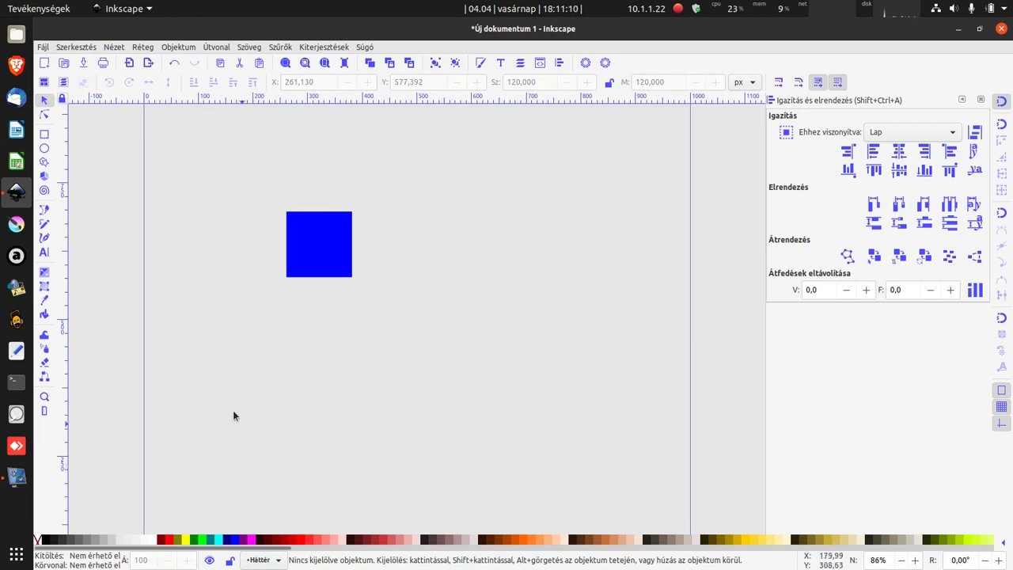
Step: Draw a circle right of the square with Rx and Ry of 60 px, then deselect it
left_click(43, 150)
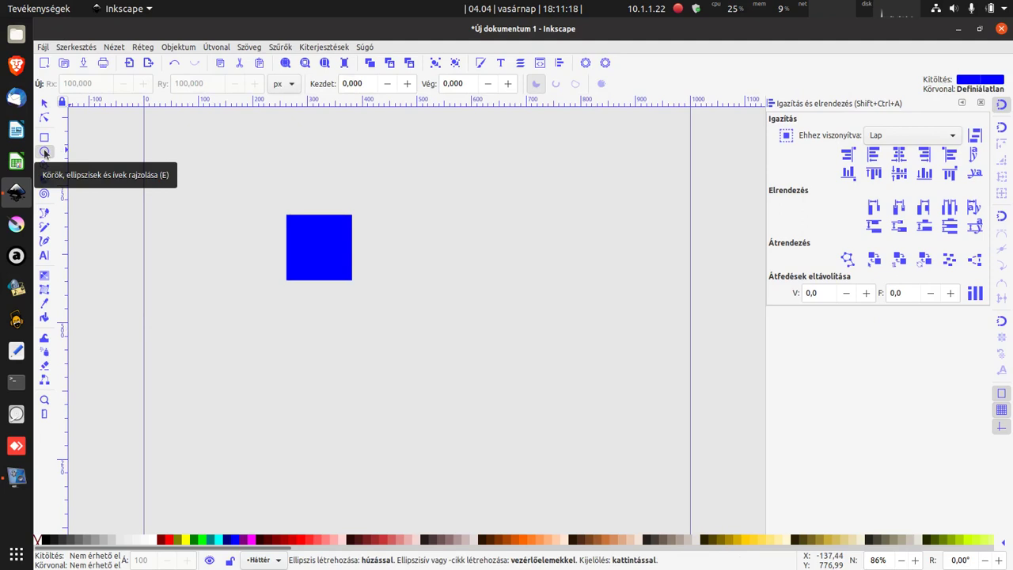
left_click_drag(475, 198, 464, 189)
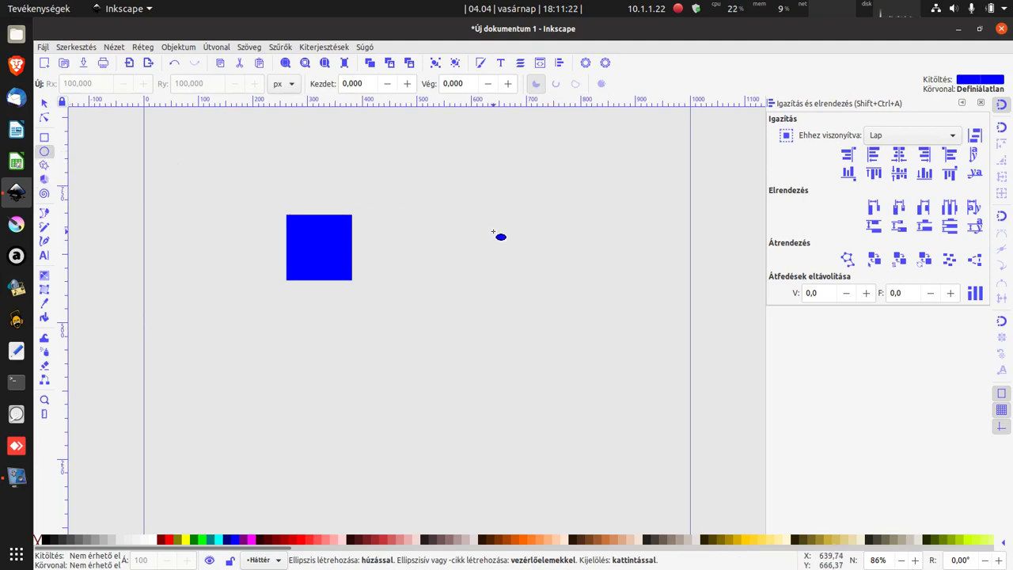
left_click_drag(493, 232, 546, 288)
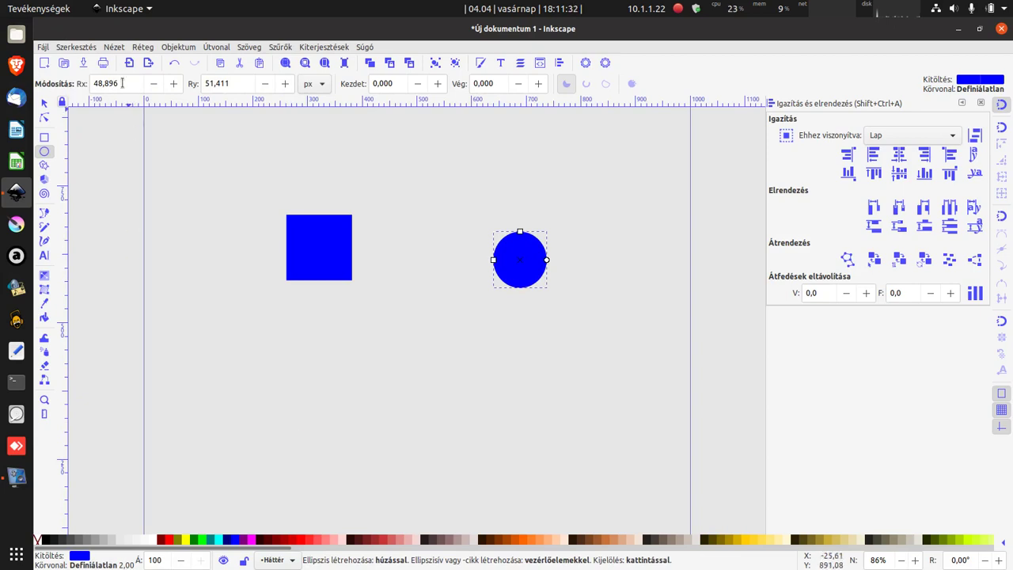
left_click_drag(117, 85, 81, 85)
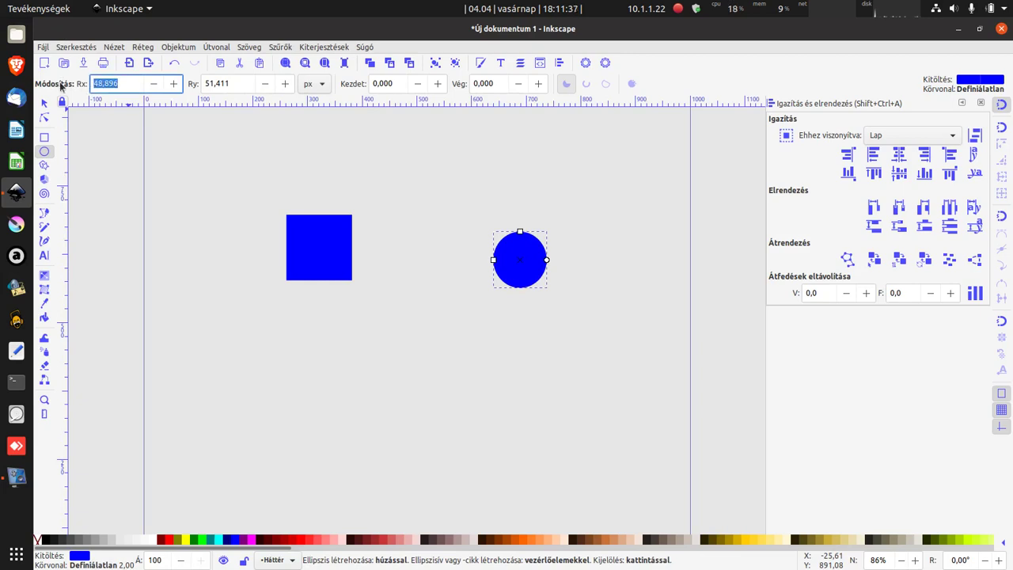
type("60")
key("Tab")
type("60")
key("Tab")
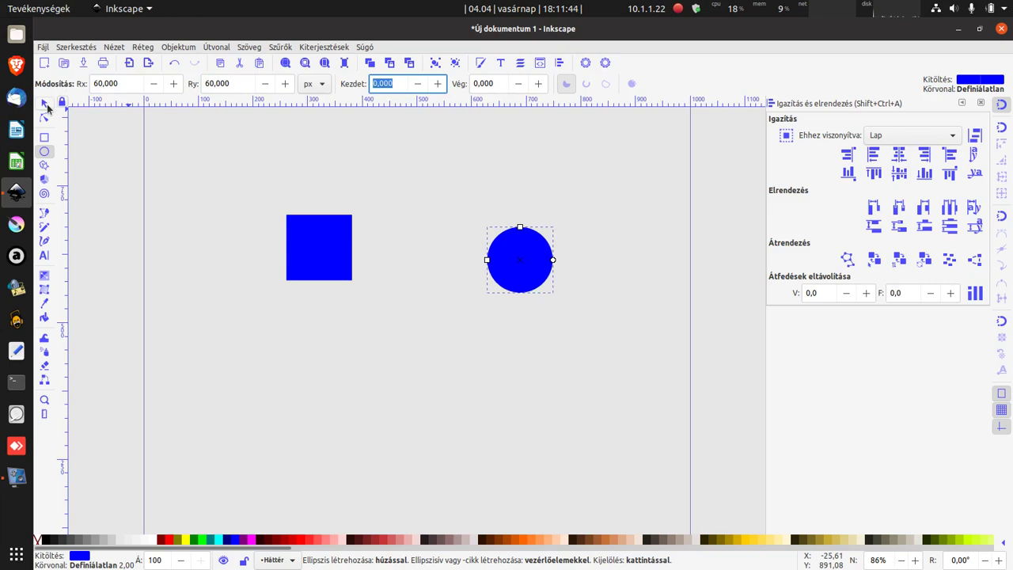
left_click(45, 104)
left_click(429, 412)
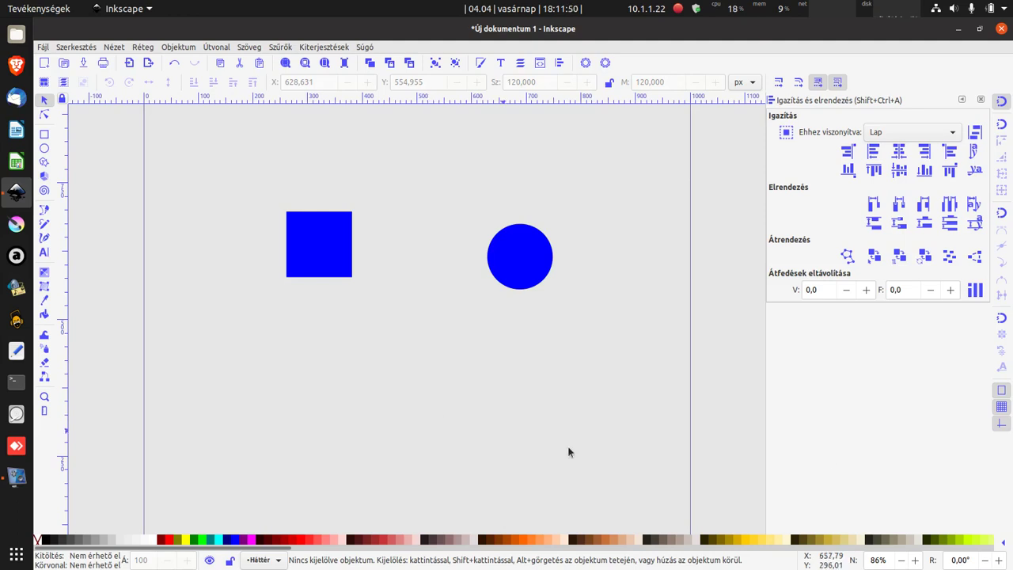
Step: Enable node, handle and additional snapping options in the snap controls bar
left_click(1002, 215)
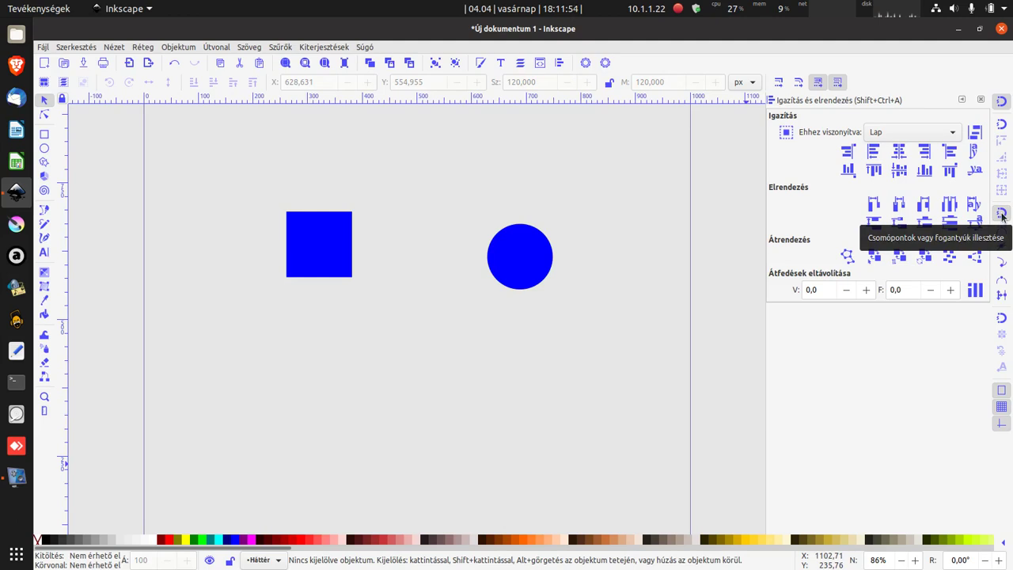
left_click(1000, 278)
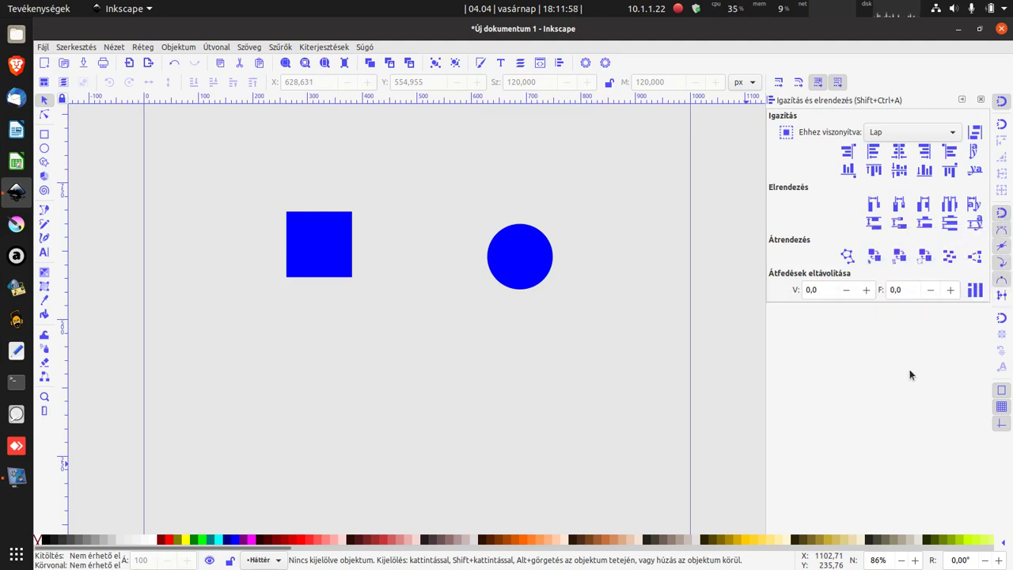
left_click(1001, 318)
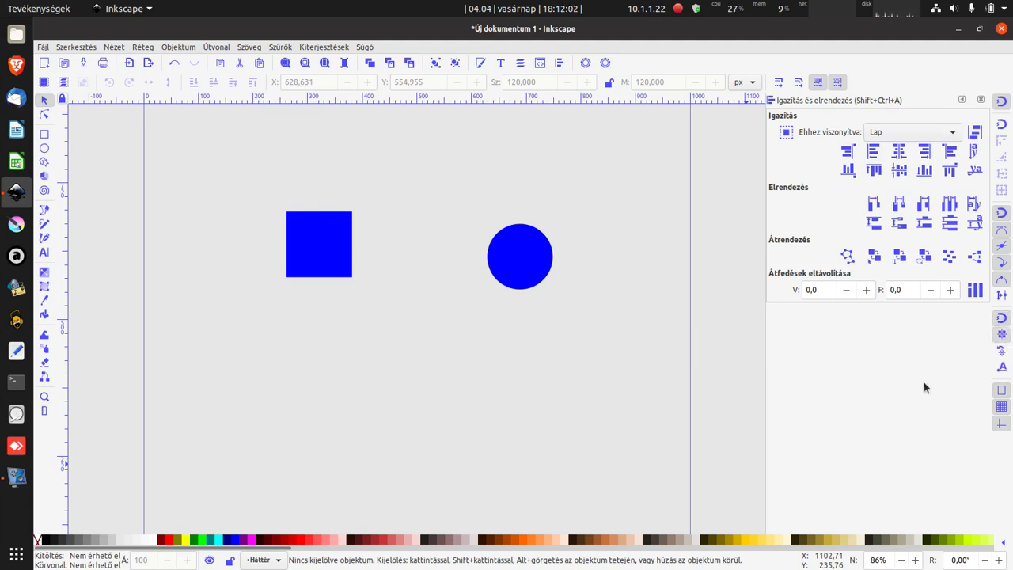
Step: Make the circle red and move it over the square's lower-right corner
left_click(542, 277)
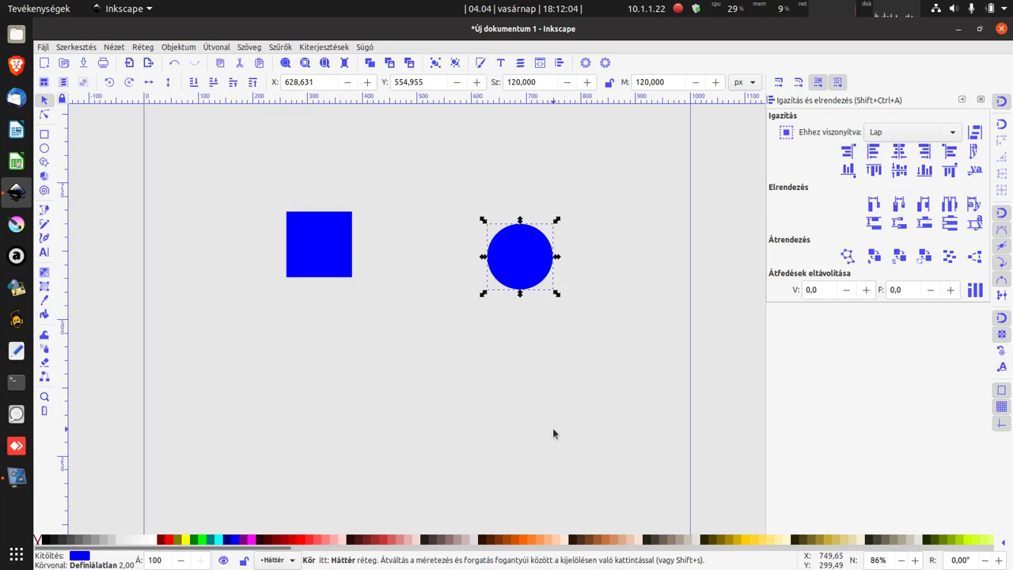
left_click(167, 539)
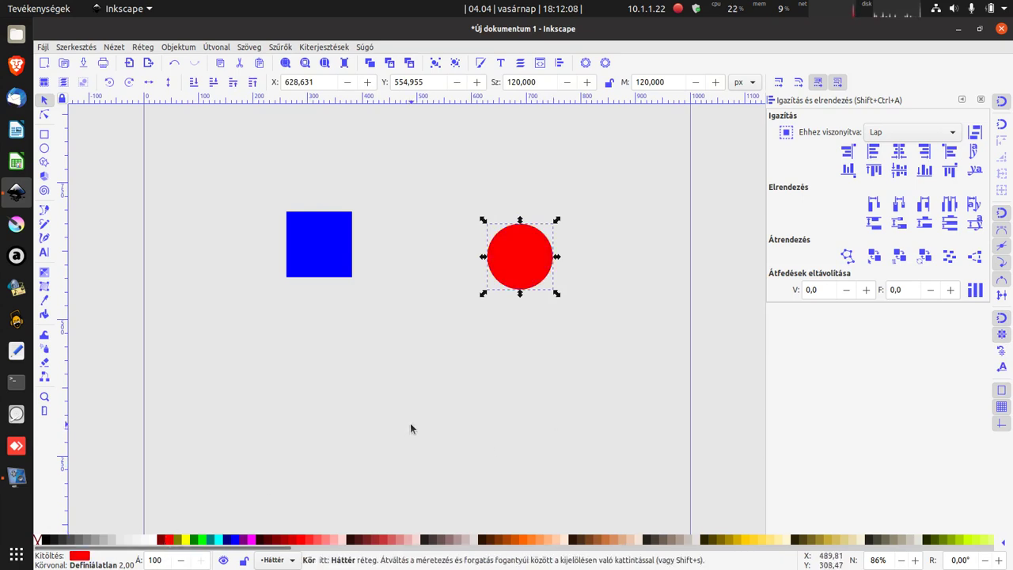
left_click(514, 260)
left_click(521, 257)
left_click_drag(521, 261, 353, 281)
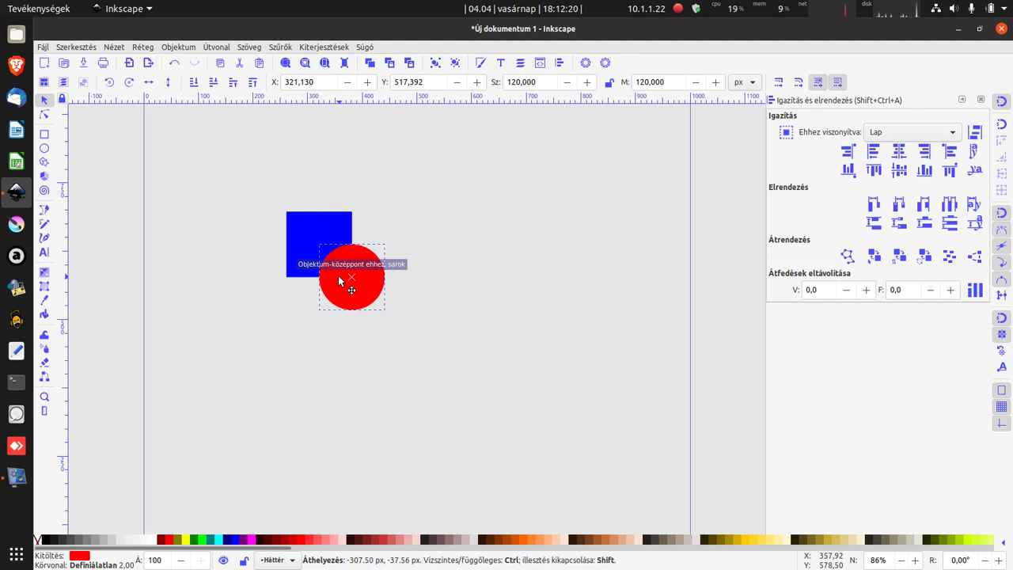
left_click_drag(339, 280, 340, 281)
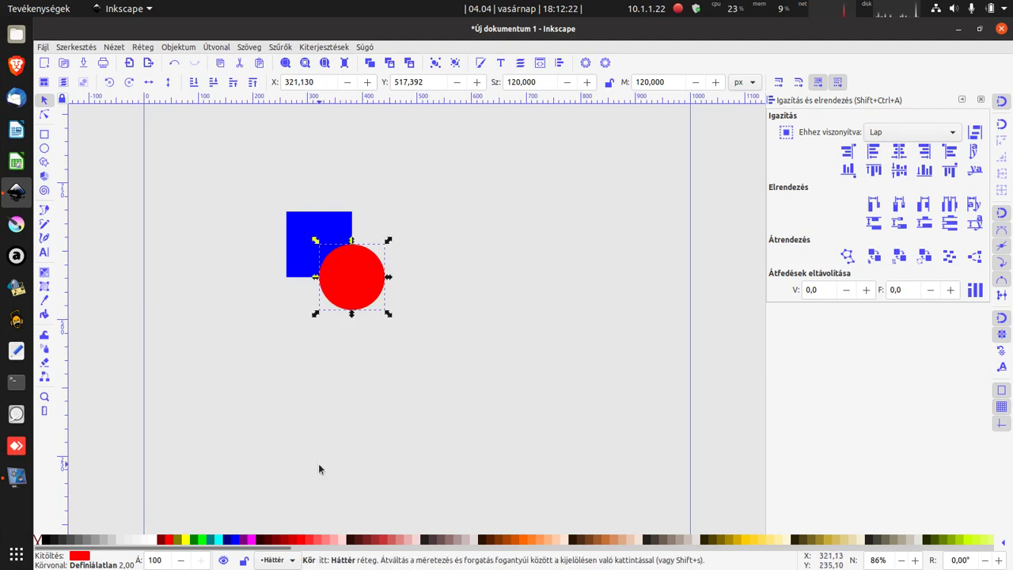
left_click(302, 432)
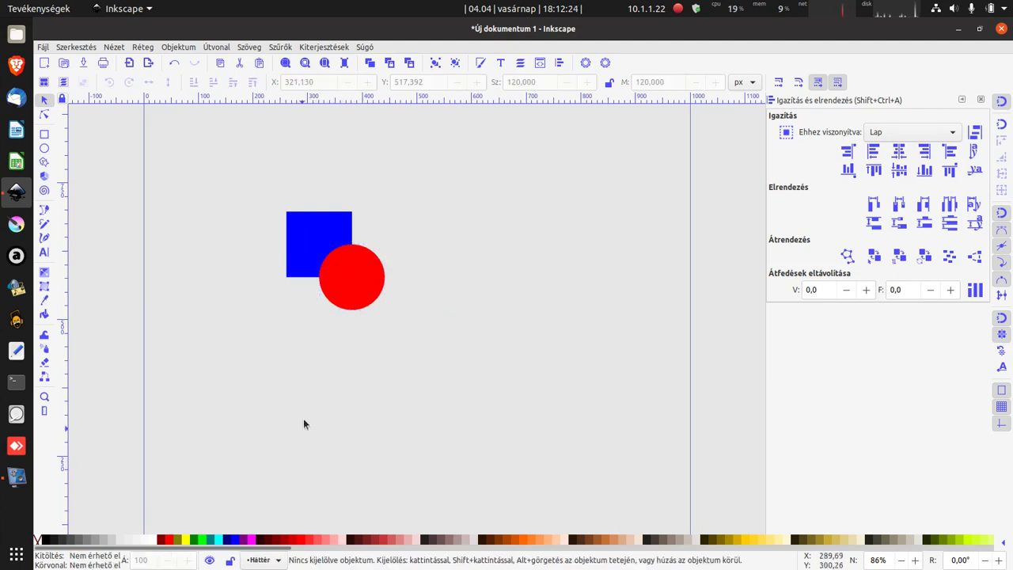
left_click(300, 226)
left_click(354, 307)
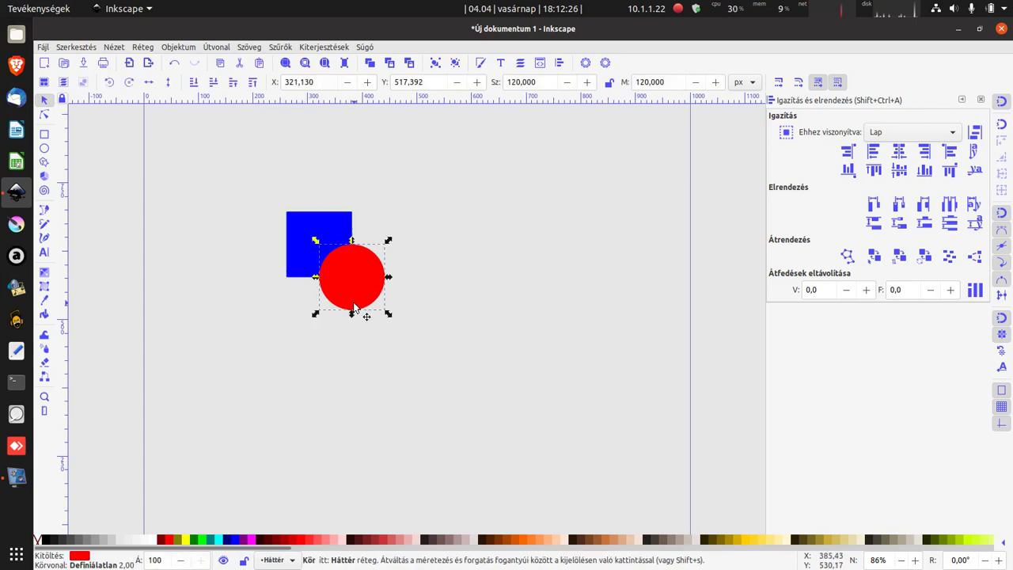
left_click(399, 385)
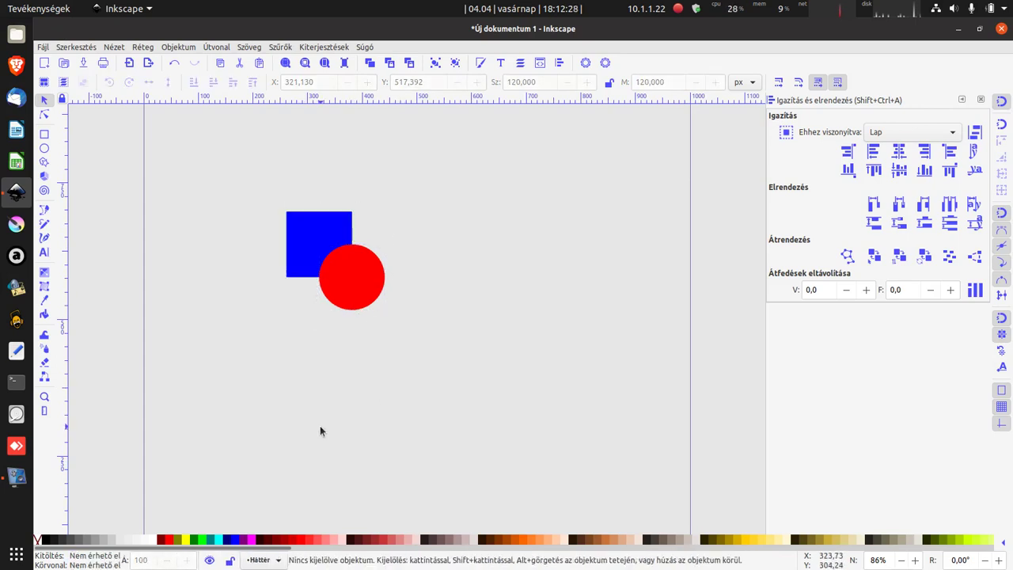
Step: Select both the square and circle and duplicate them
scroll(315, 402, "down", 1)
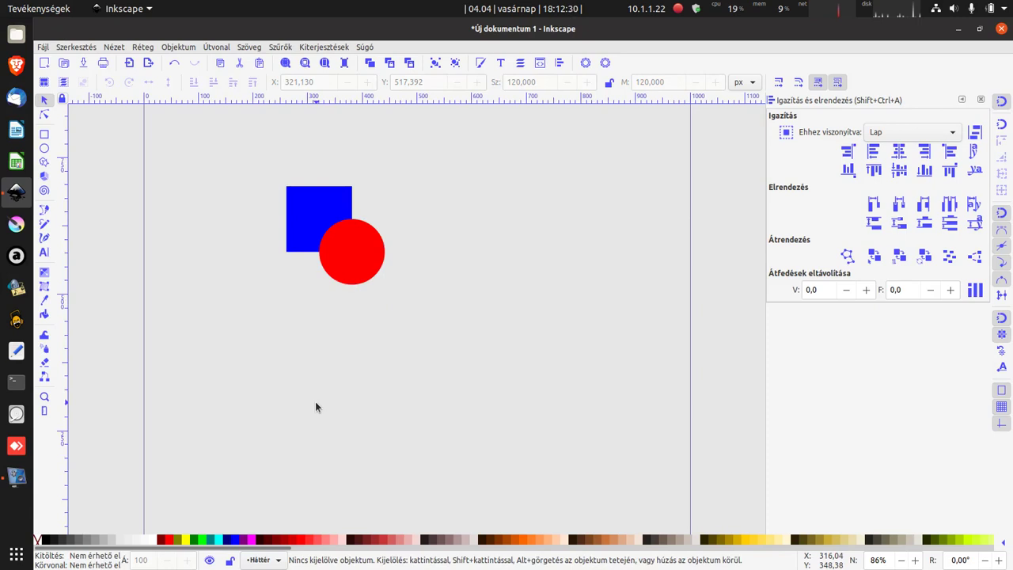
scroll(315, 407, "down", 1)
left_click_drag(222, 144, 451, 279)
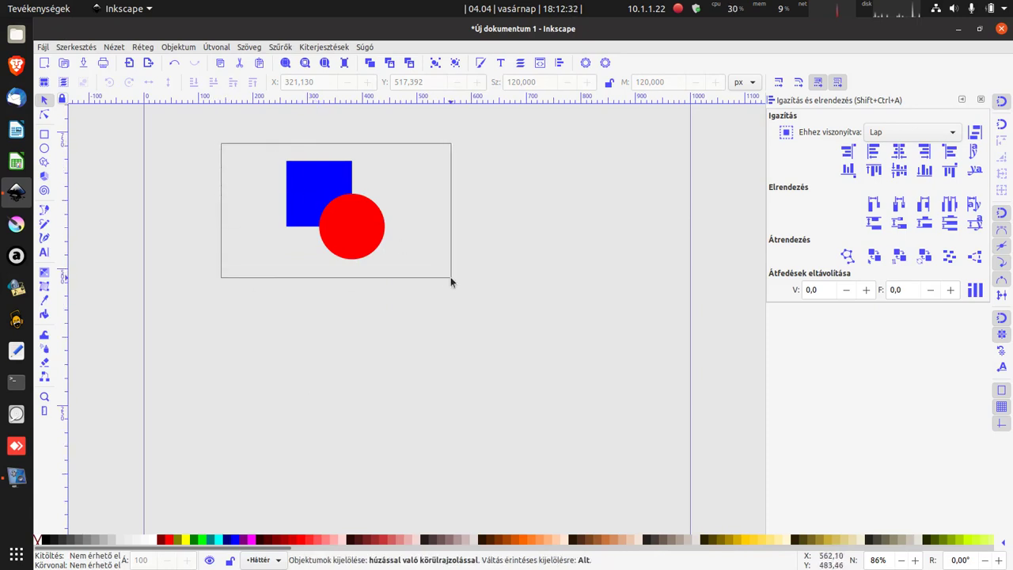
scroll(263, 447, "down", 2)
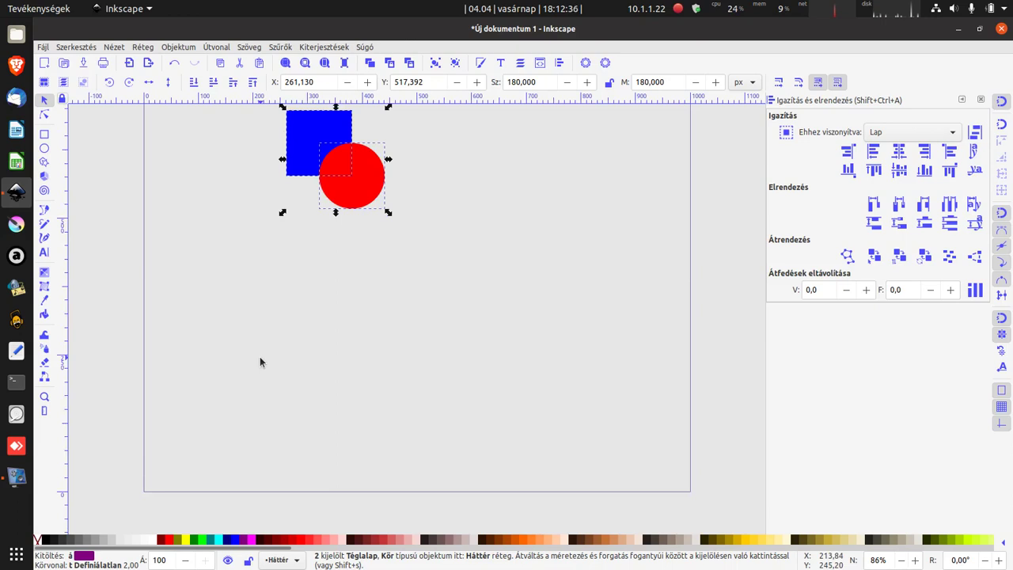
key("ctrl")
Step: Move the duplicated pair to X 25, Y 25
left_click(326, 81)
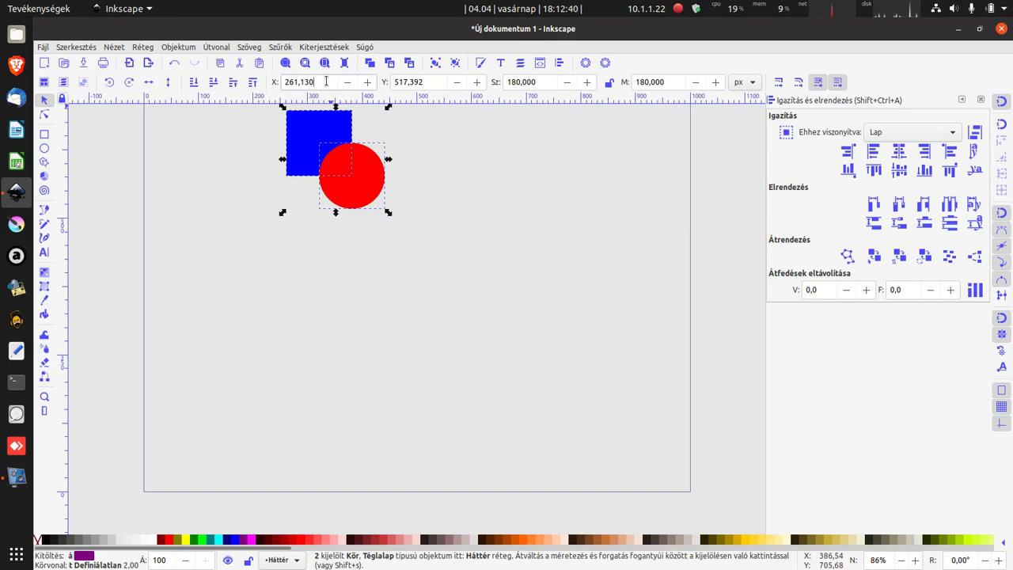
triple_click(326, 82)
type("25")
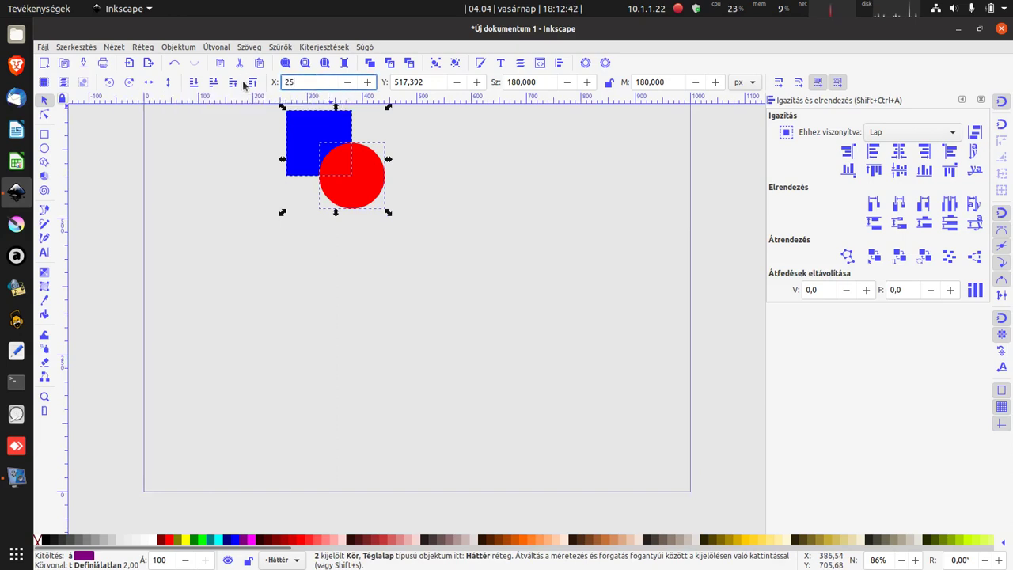
key("Tab")
type("25")
key("Tab")
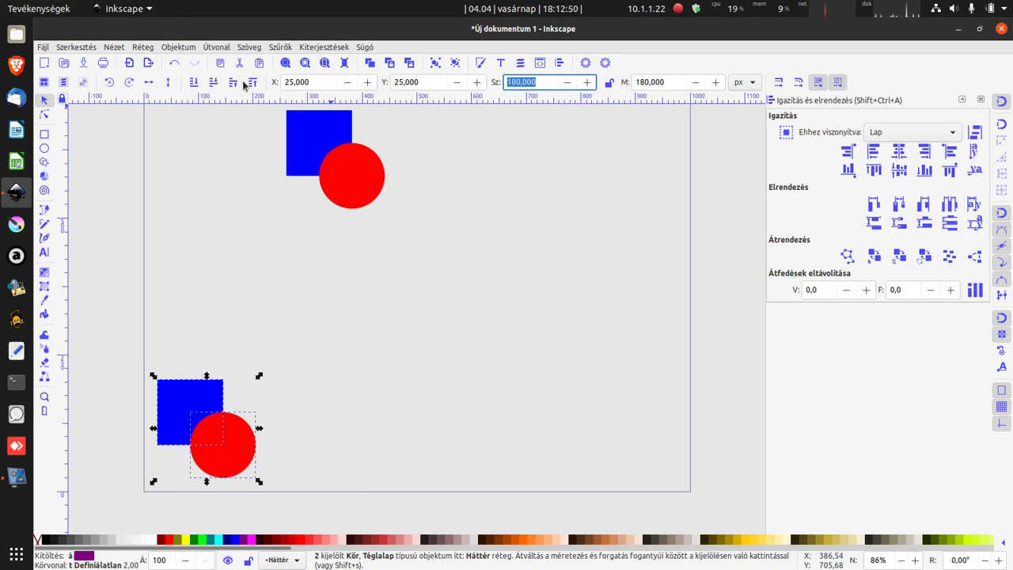
left_click(106, 355)
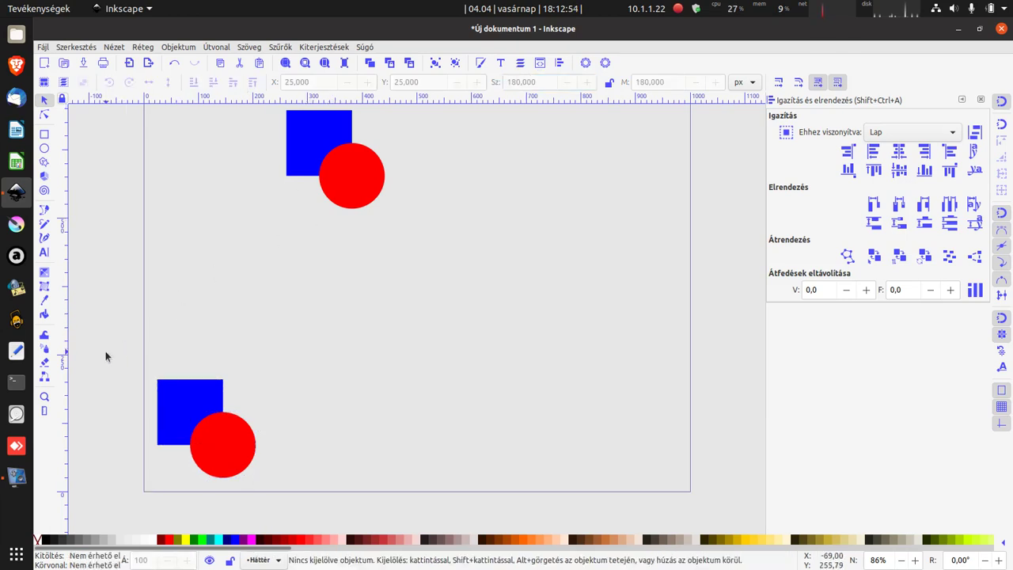
left_click(216, 48)
left_click(116, 296)
left_click(184, 401)
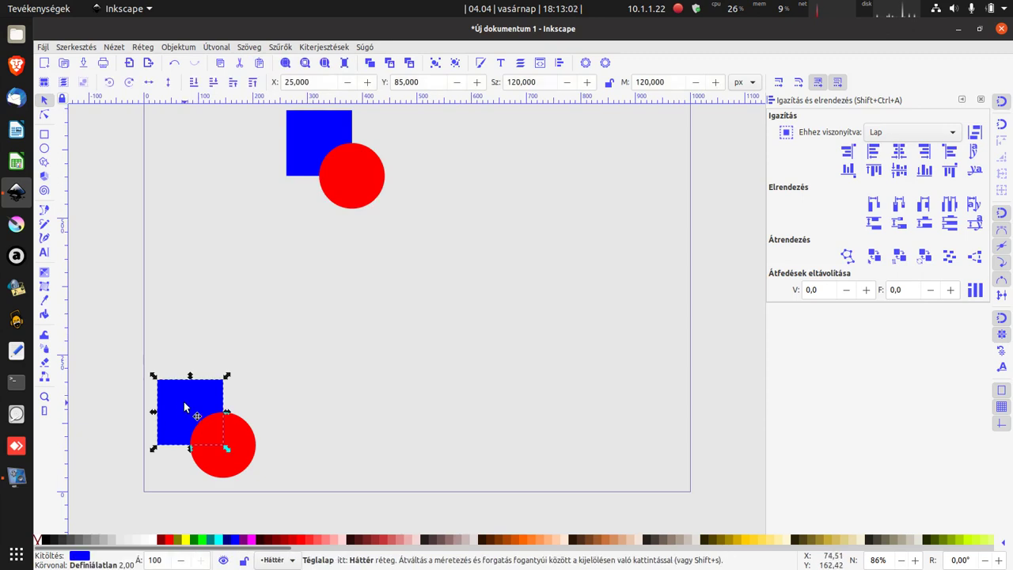
left_click(328, 391)
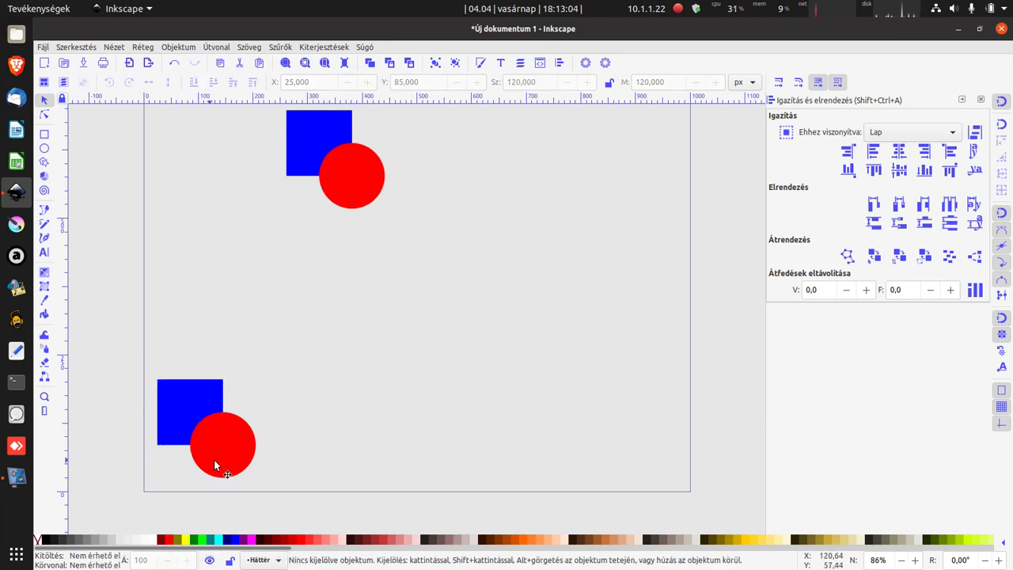
left_click(233, 462)
left_click(369, 424)
left_click(209, 473)
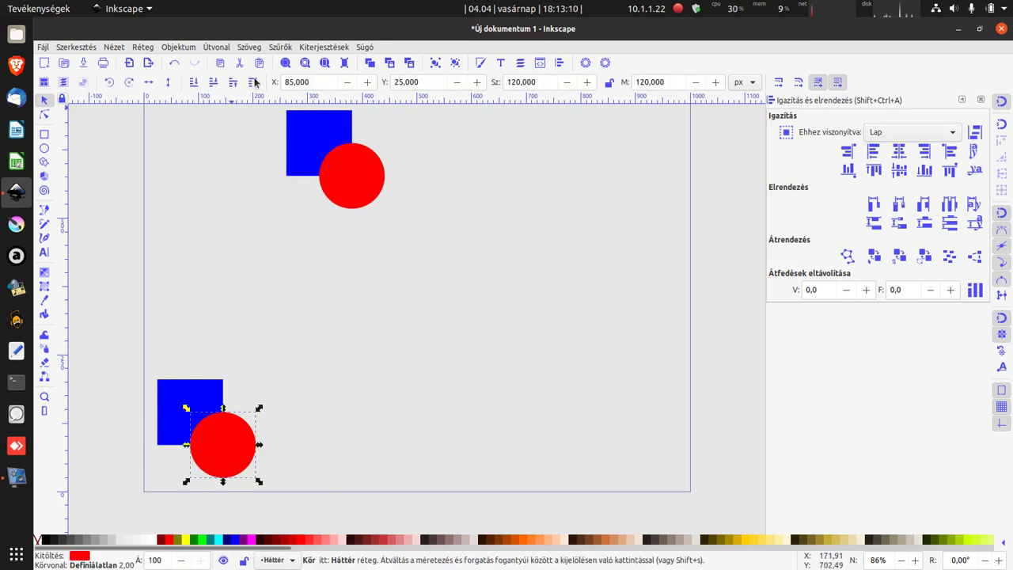
left_click(331, 311)
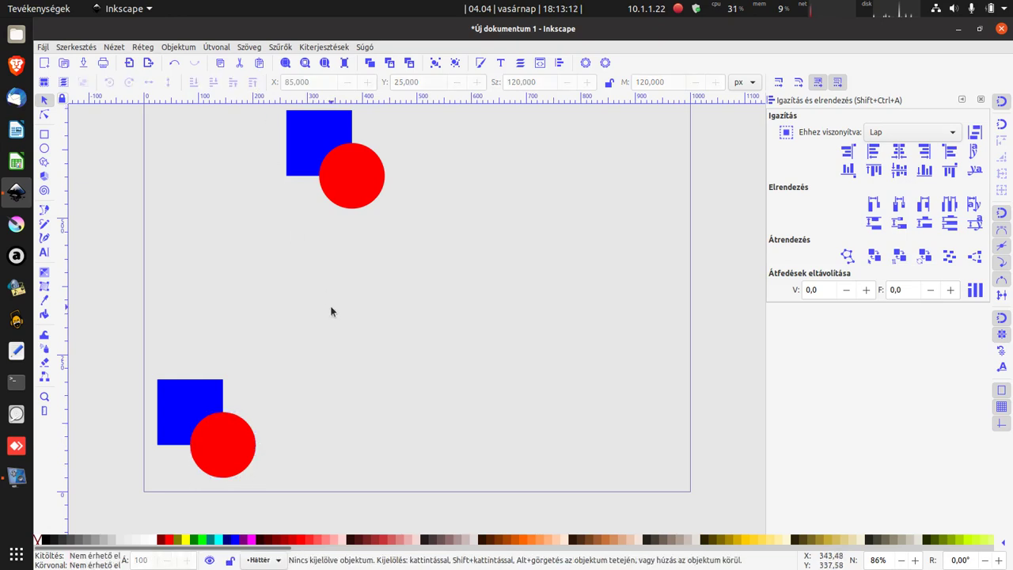
left_click_drag(116, 327, 356, 489)
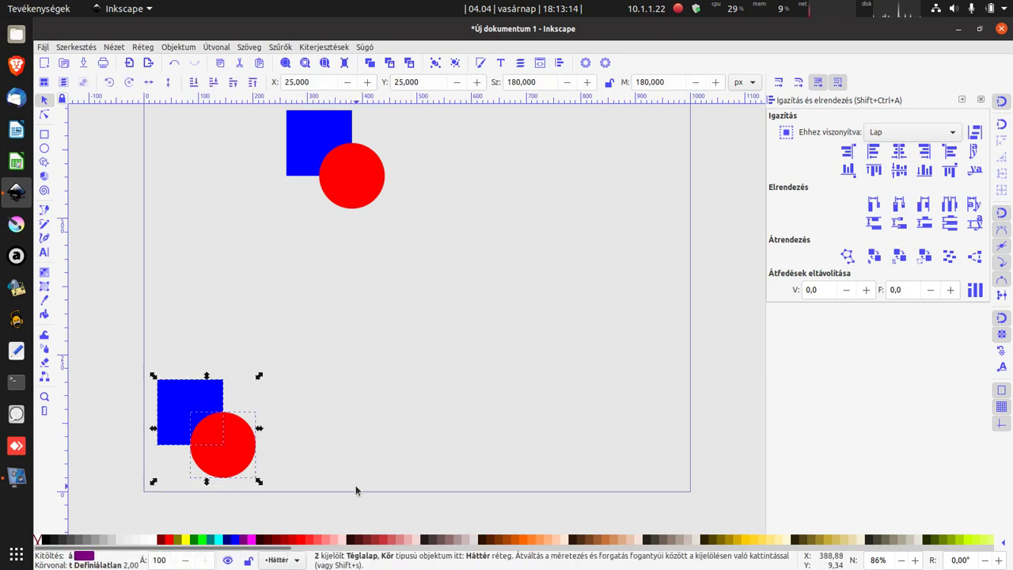
Step: Apply Path > Union to the lower square and circle, producing one blue shape
left_click(220, 49)
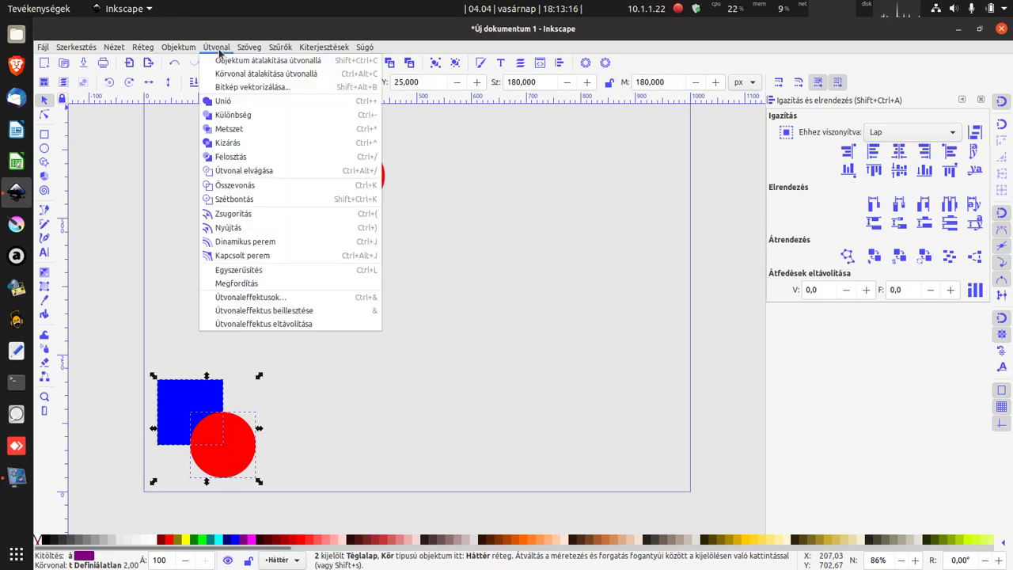
left_click(226, 104)
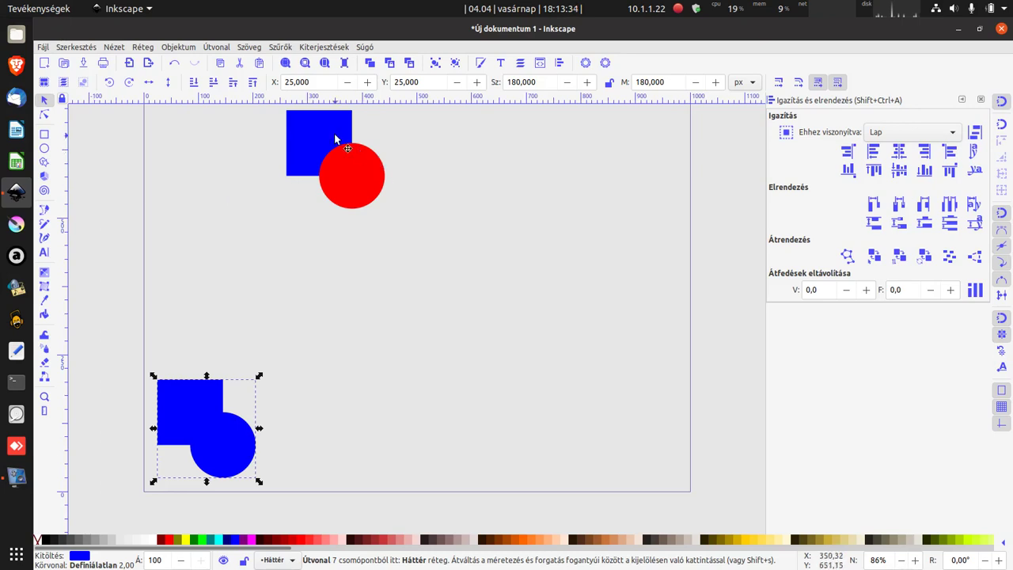
left_click(45, 116)
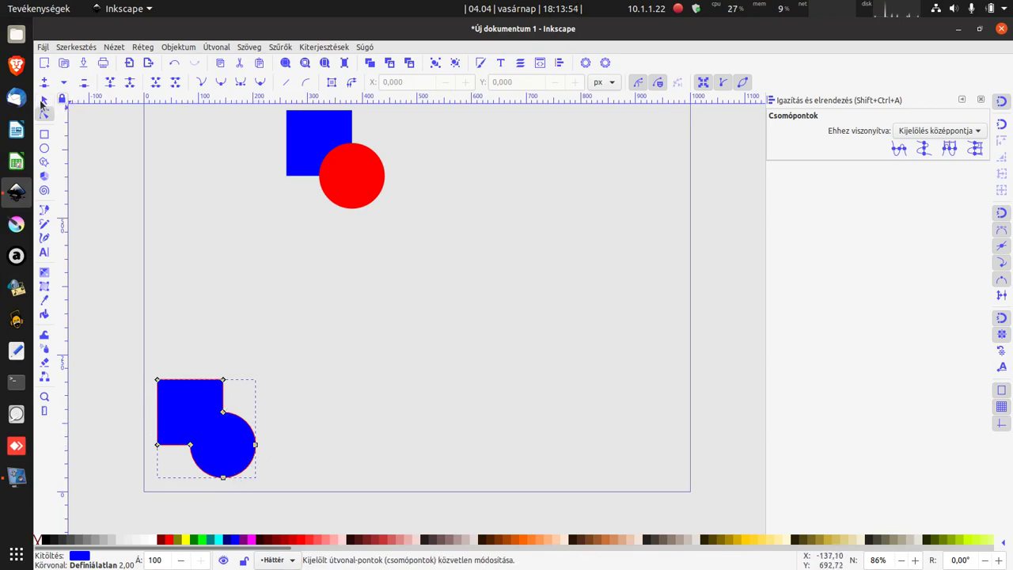
left_click(44, 99)
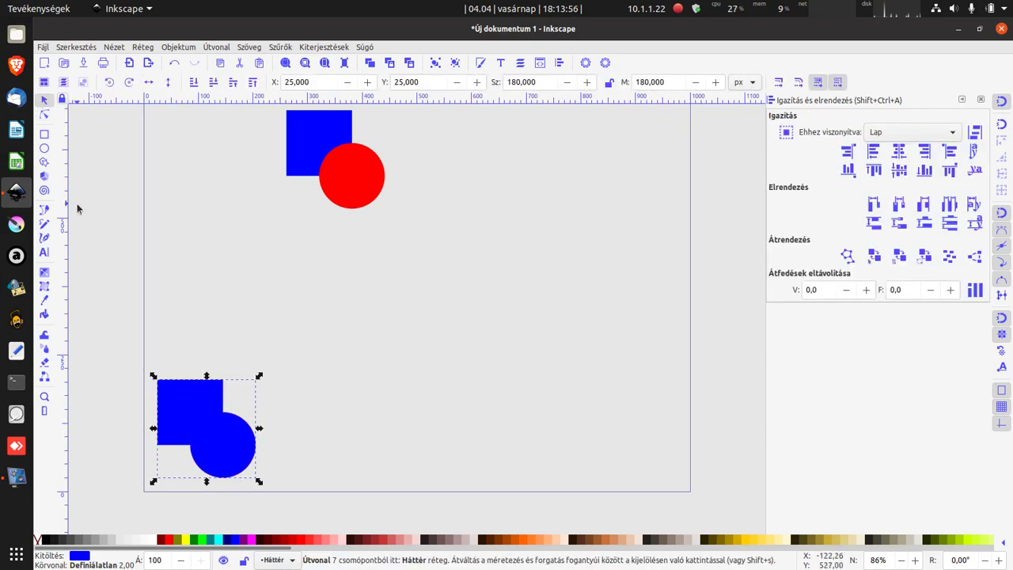
left_click(123, 204)
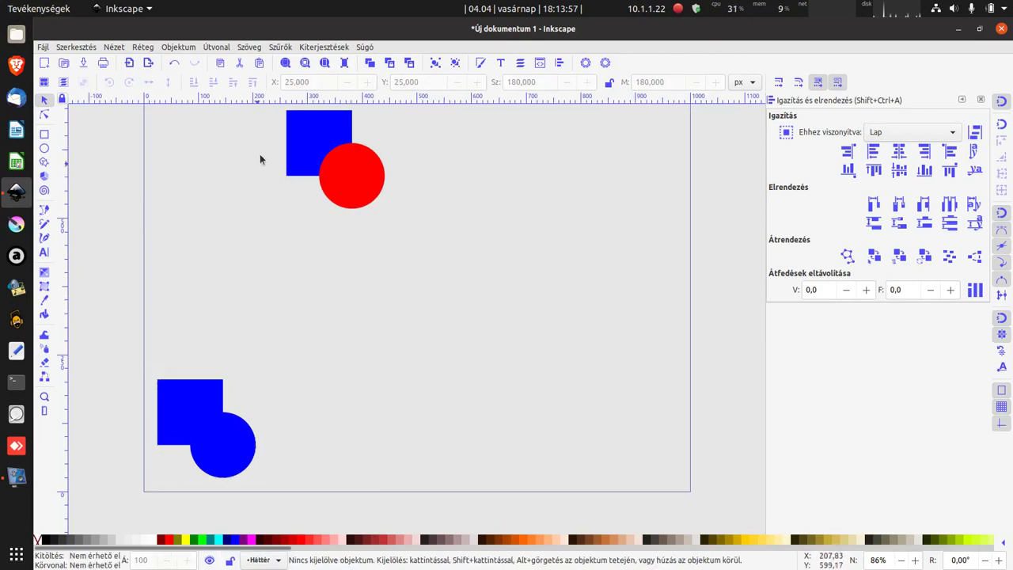
Step: Duplicate the upper pair and place the copy at X 250, Y 25
left_click_drag(243, 106, 400, 219)
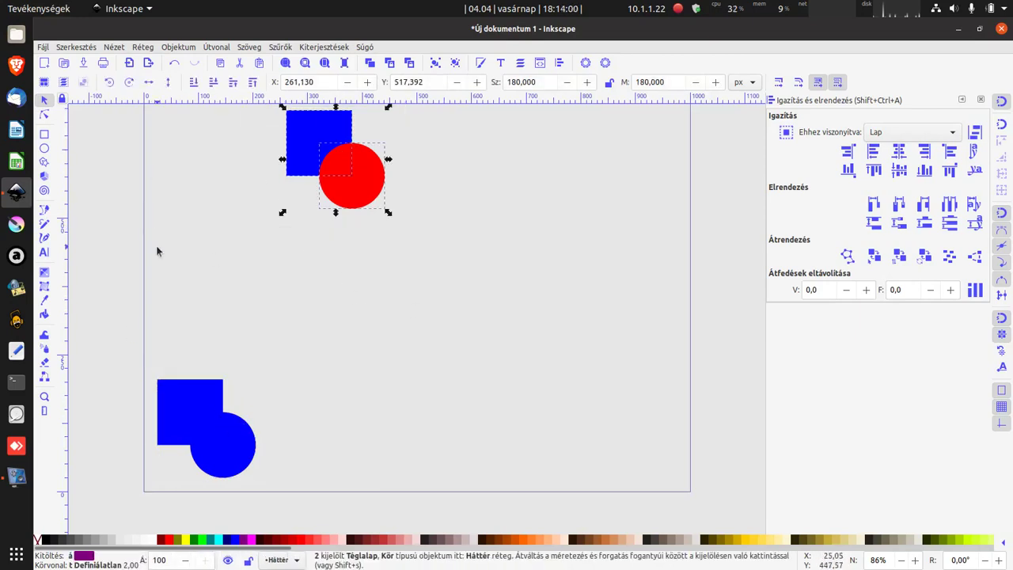
key("alt")
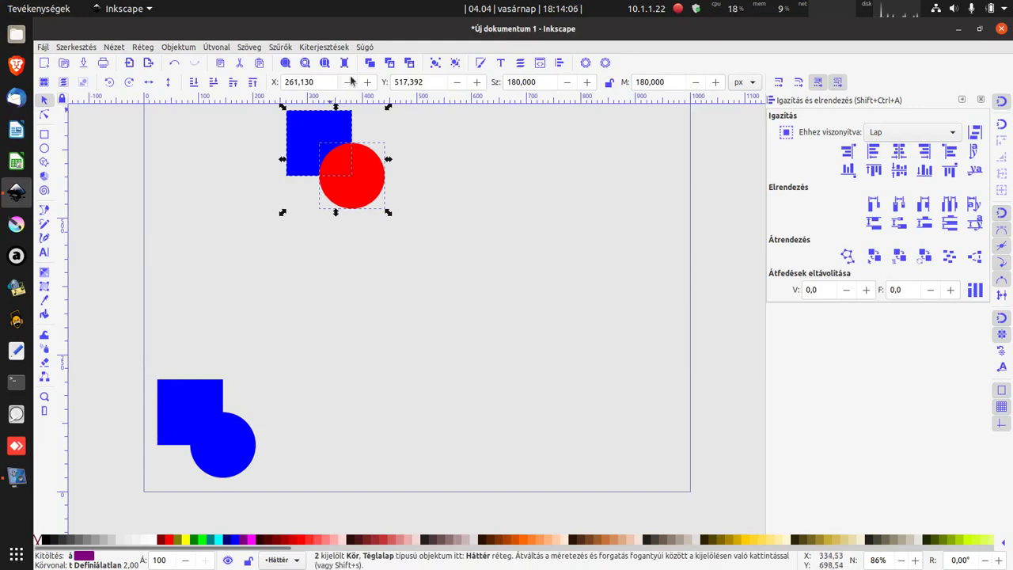
triple_click(324, 82)
type("20")
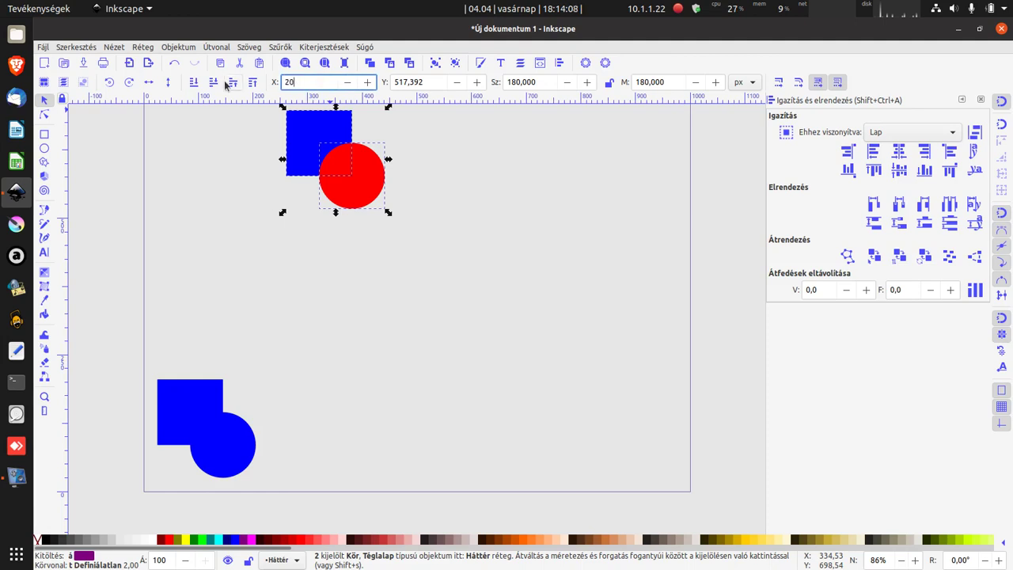
type("0")
key("Tab")
type("2")
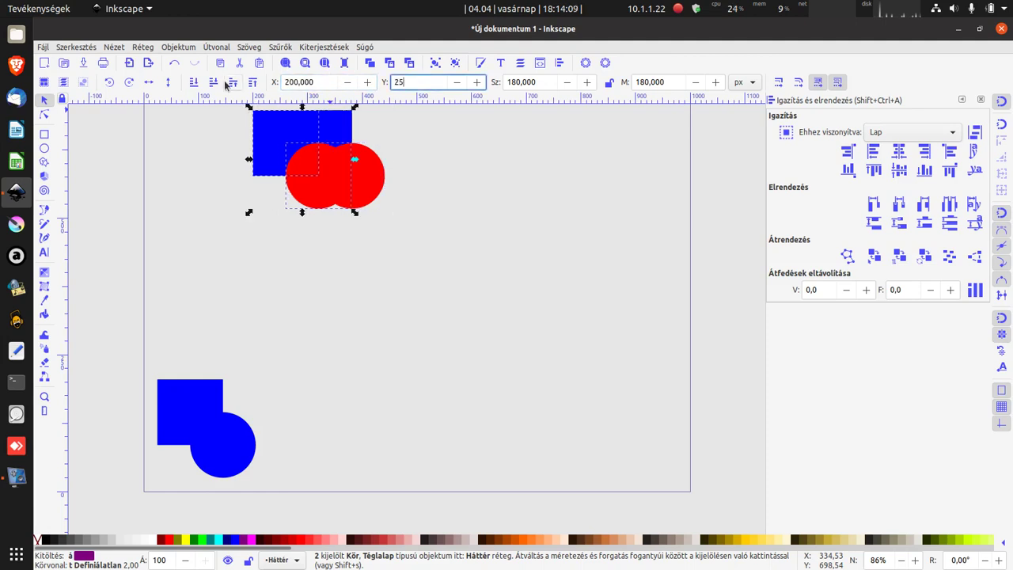
key("Tab")
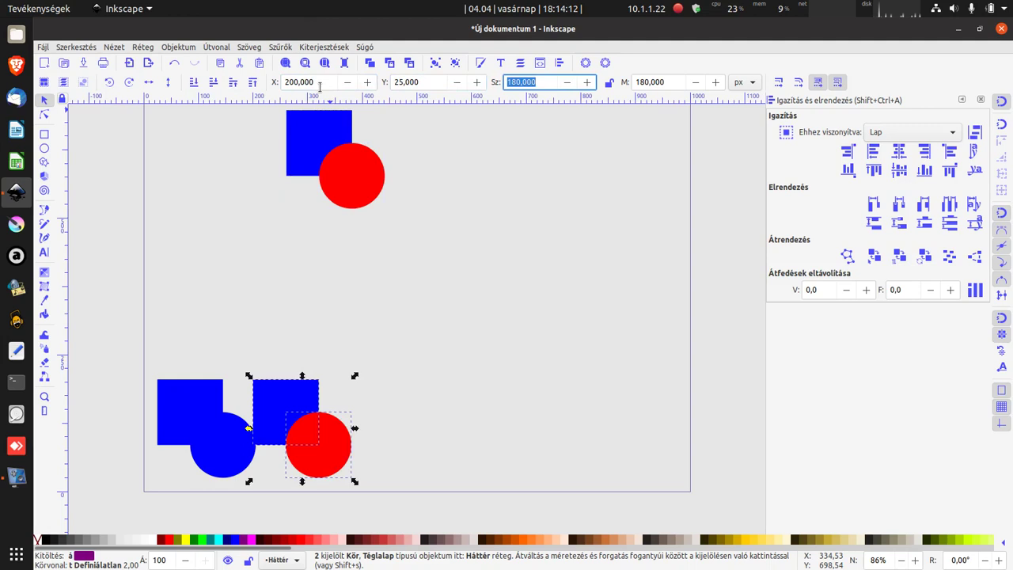
triple_click(320, 82)
type("250")
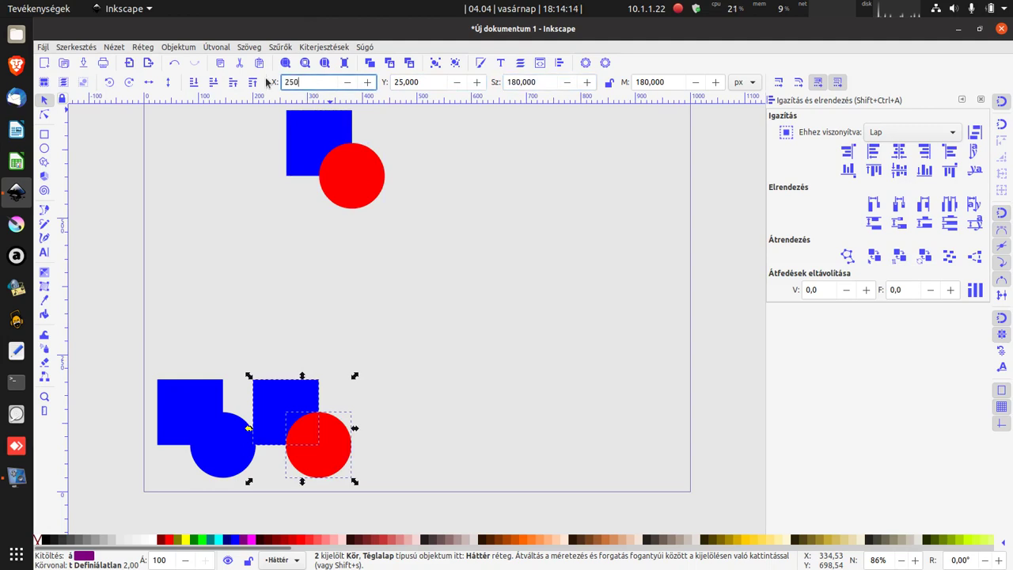
key("Return")
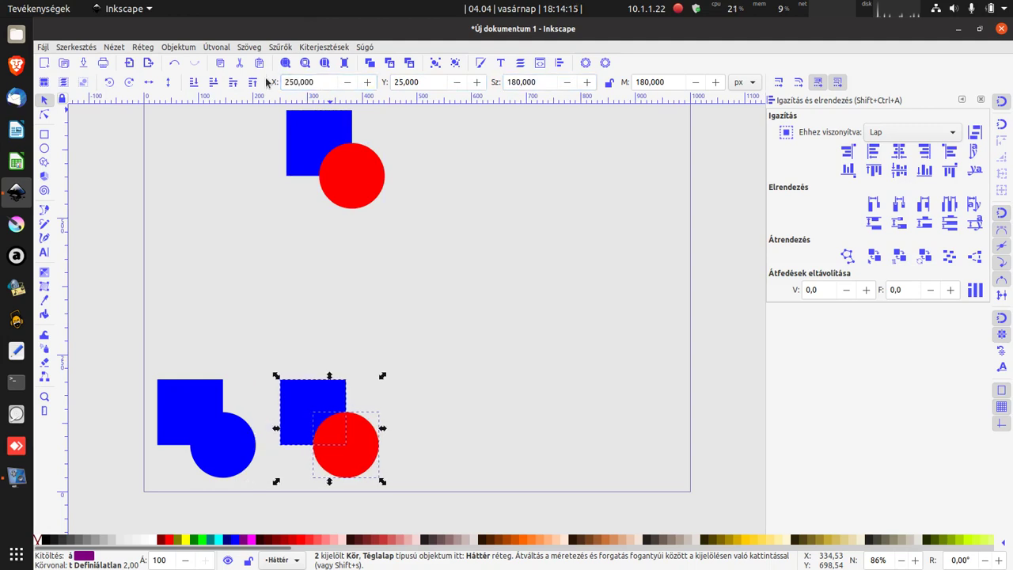
Step: Reselect the new square and circle together with a rubber-band selection
left_click(117, 287)
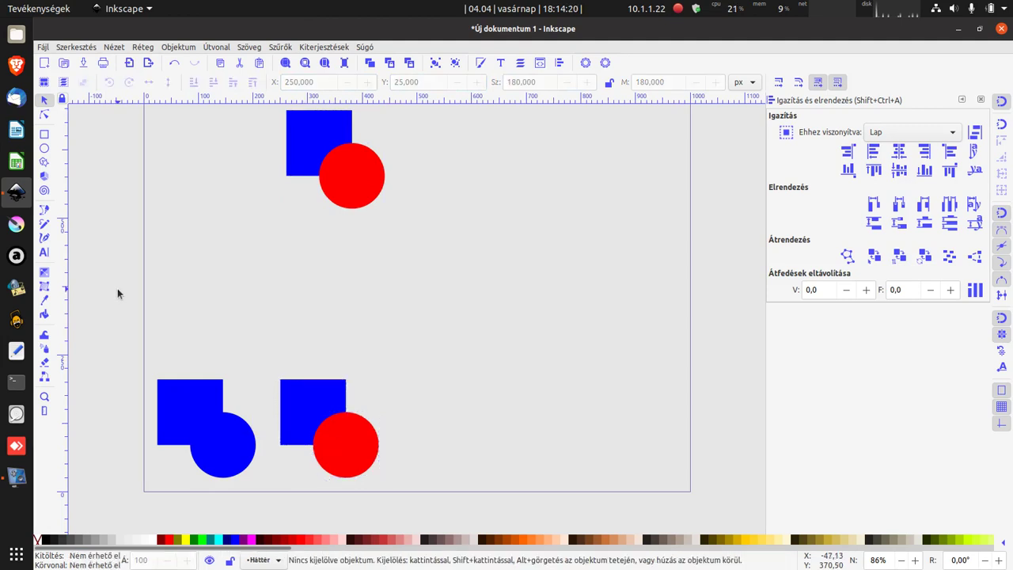
left_click(308, 396)
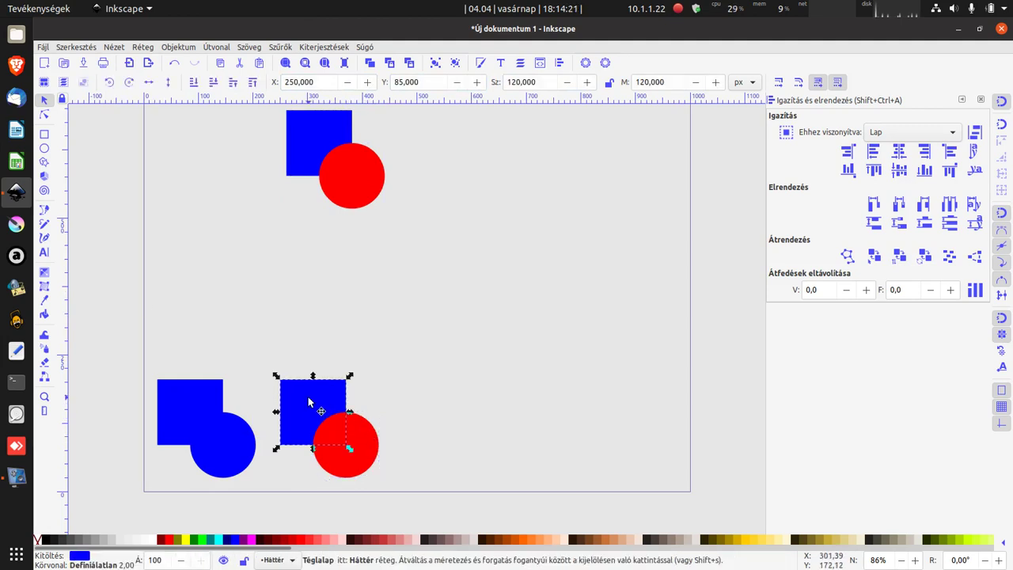
left_click(367, 457)
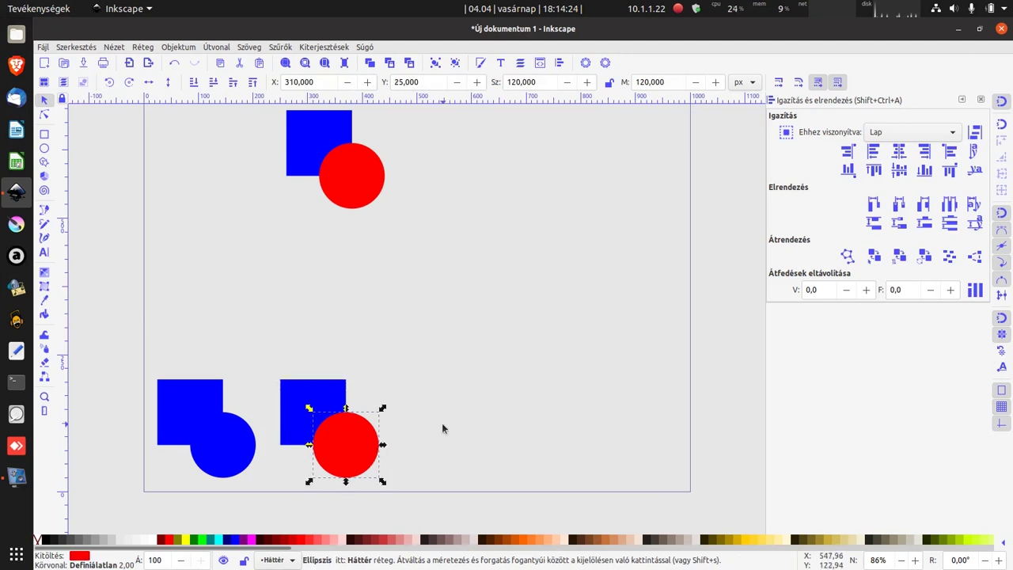
left_click(443, 422)
left_click_drag(269, 346, 415, 483)
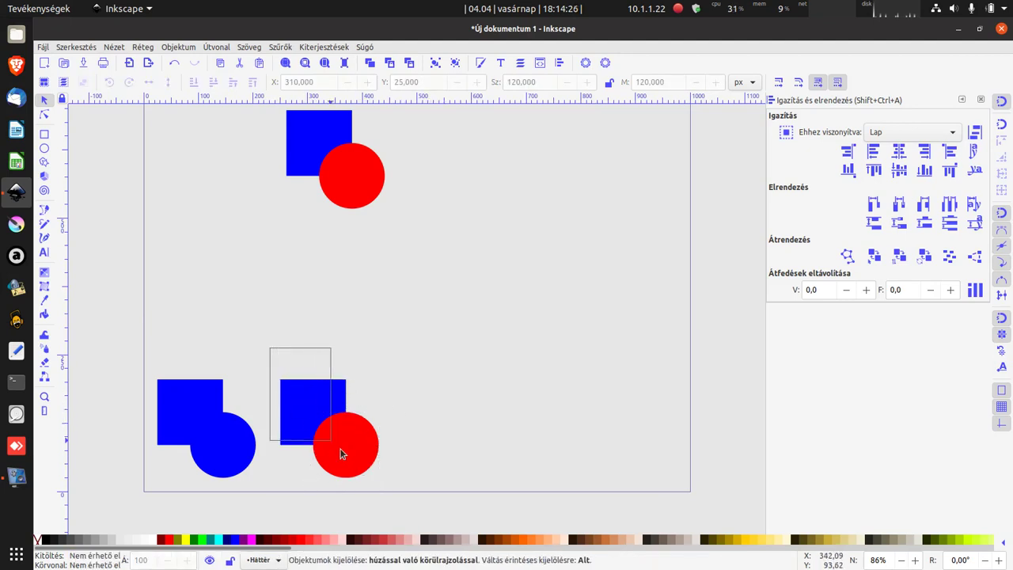
Step: Apply Path > Difference to notch the square with the circle, then deselect
left_click(216, 46)
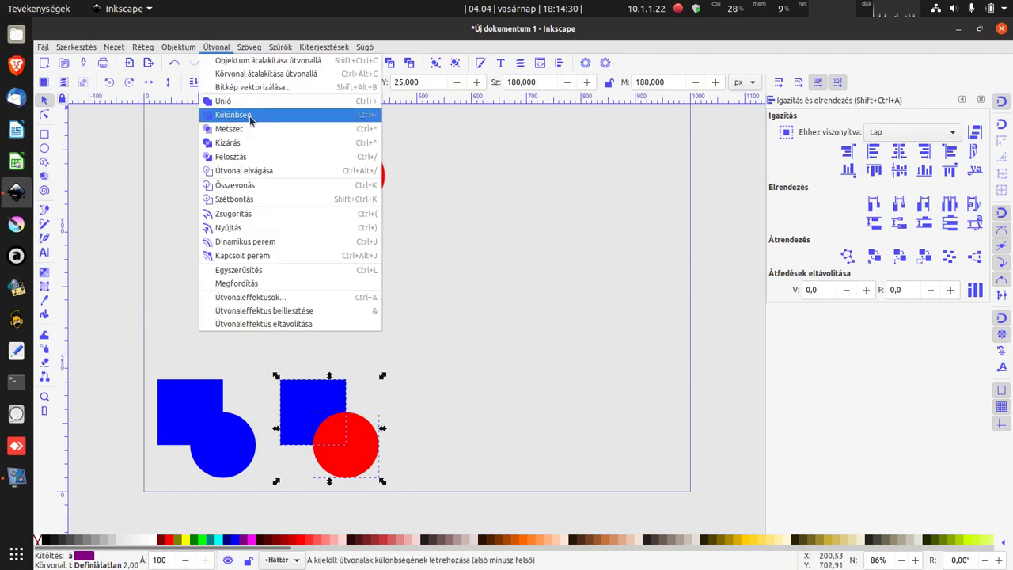
left_click(250, 118)
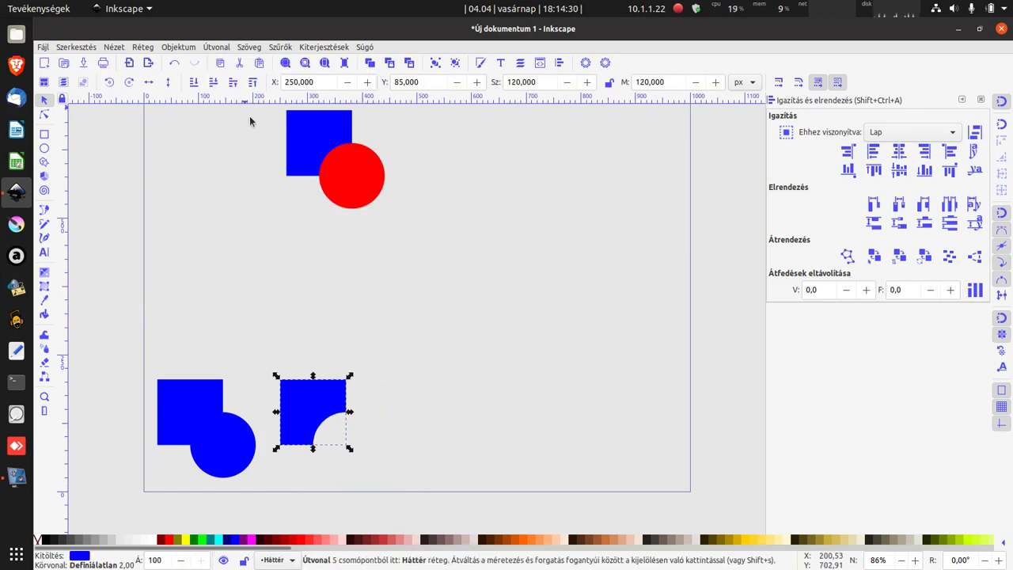
left_click(373, 365)
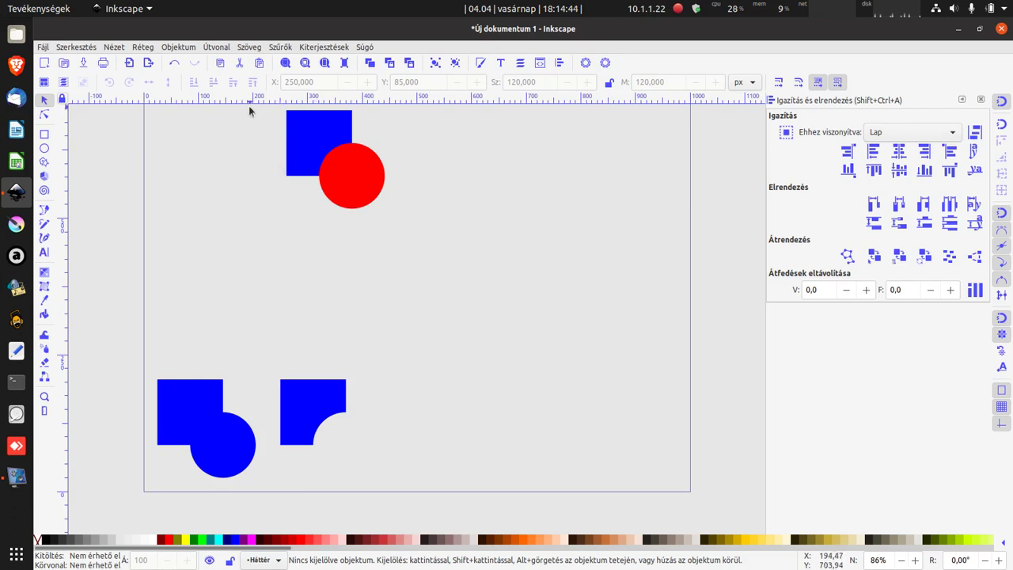
Step: Position a square-and-circle pair at X 475, Y 25
left_click_drag(250, 104, 400, 234)
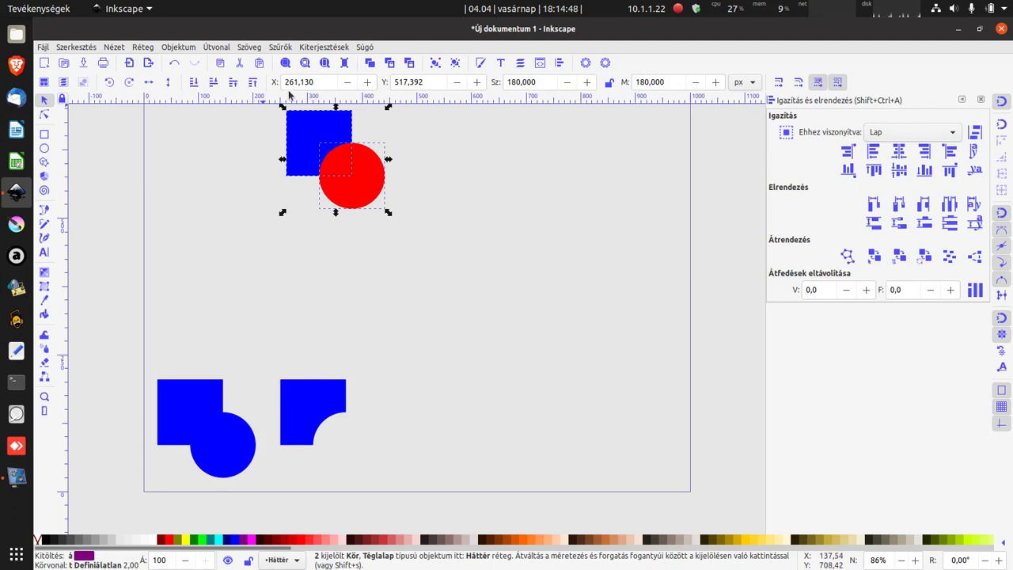
left_click(316, 82)
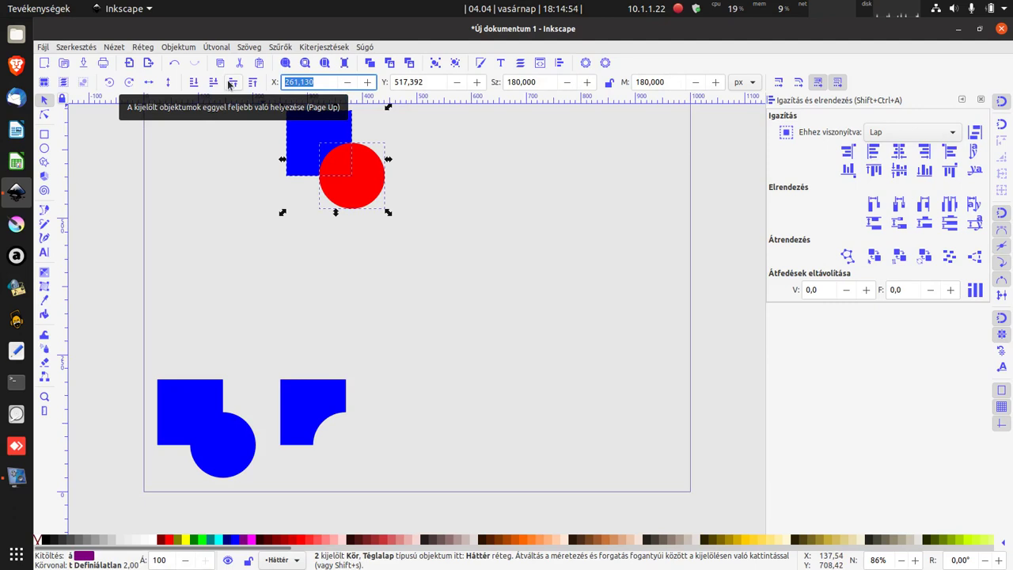
type("475")
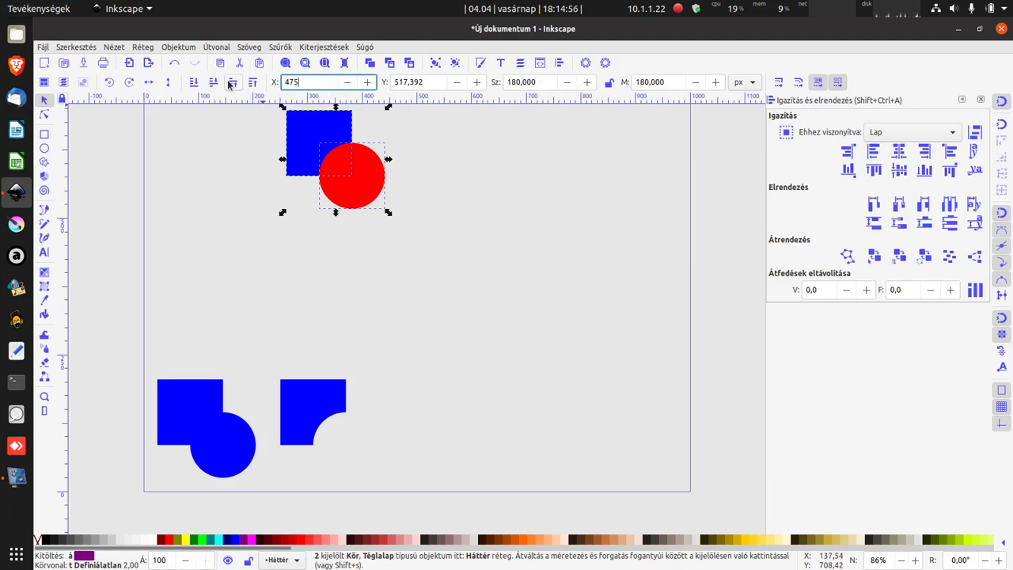
key("Tab")
type("25")
key("Return")
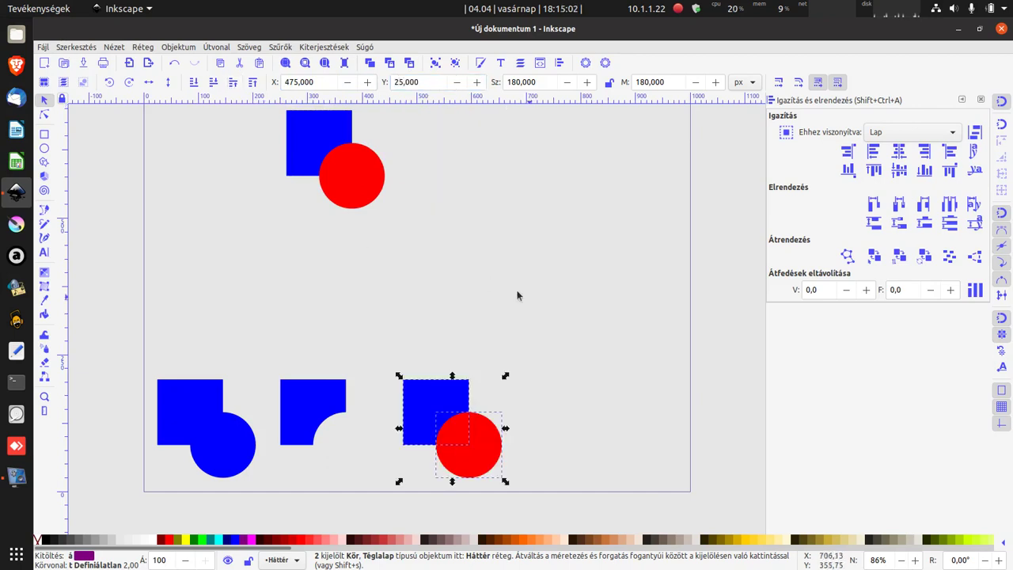
Step: Select the new square and circle together for a path operation
left_click(411, 273)
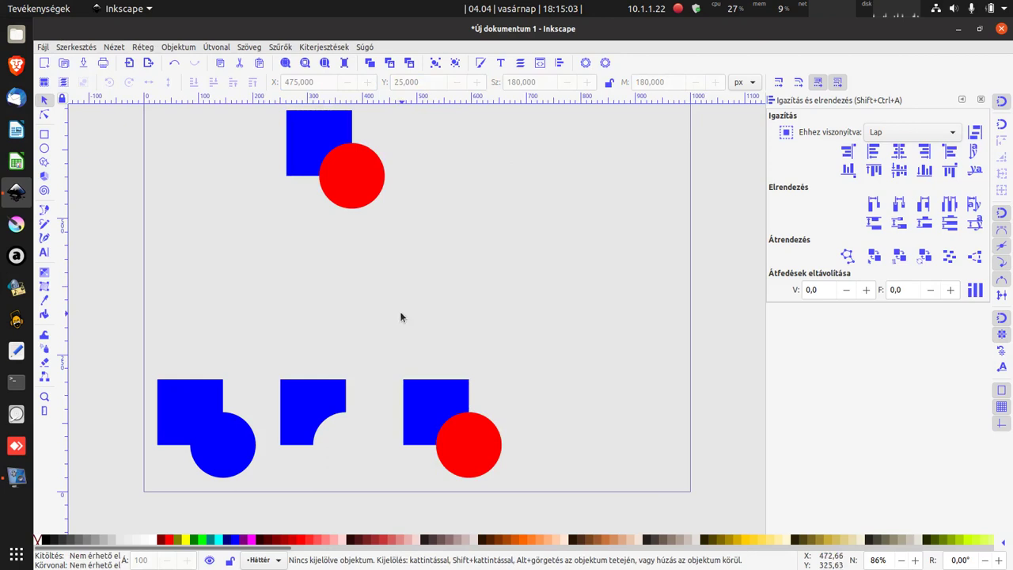
left_click(416, 396)
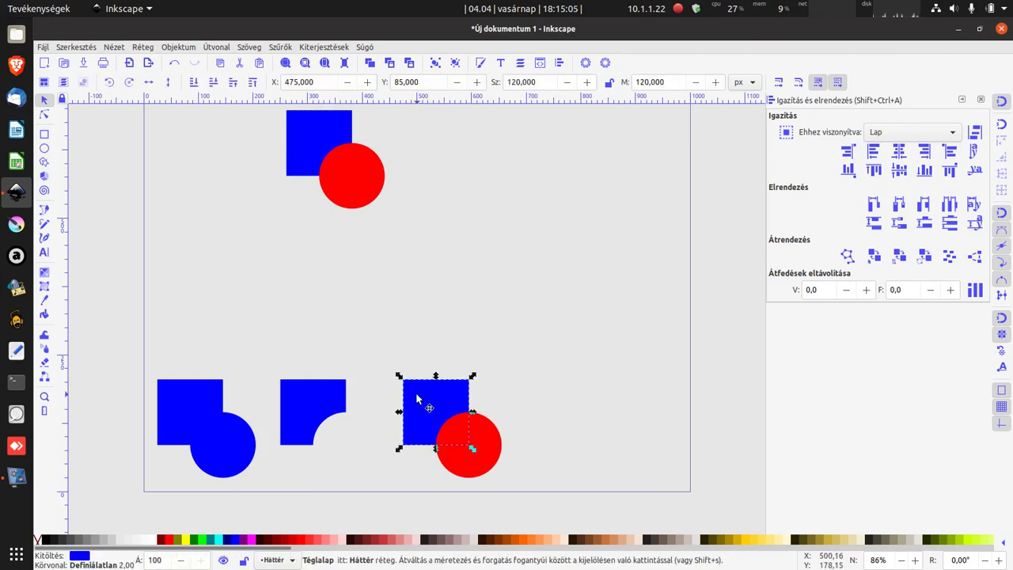
left_click(486, 463)
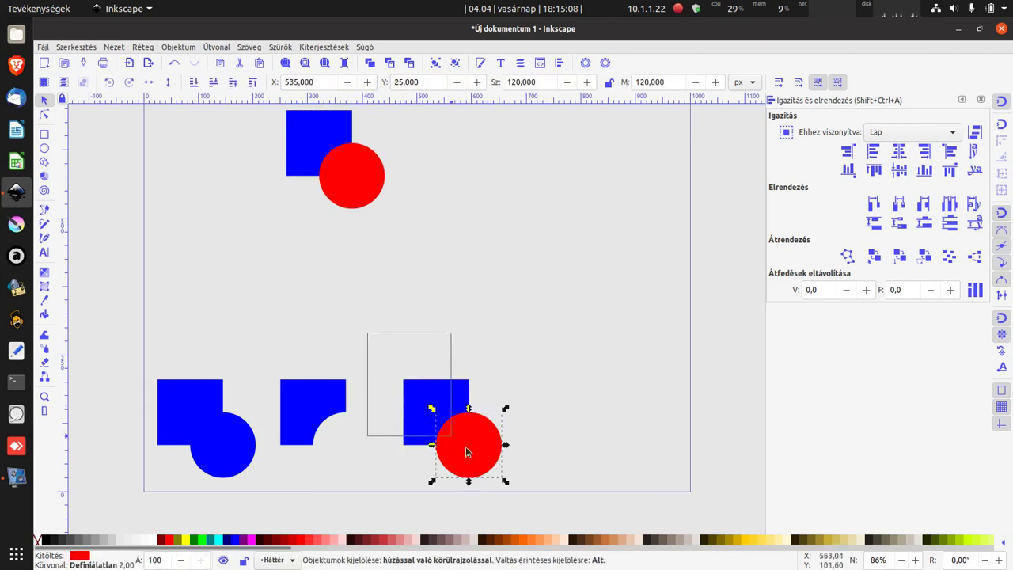
left_click_drag(365, 337, 544, 504)
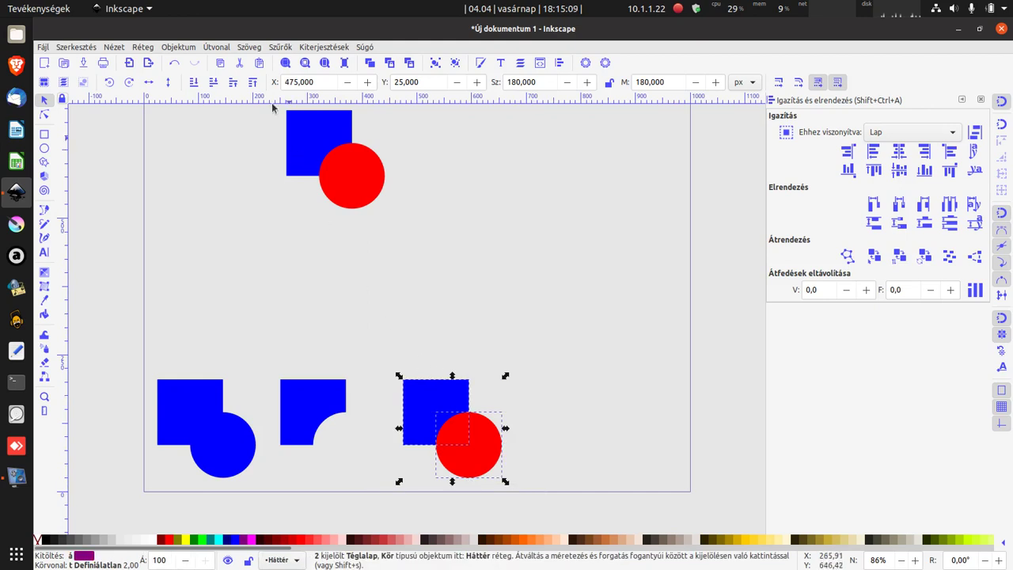
left_click(212, 47)
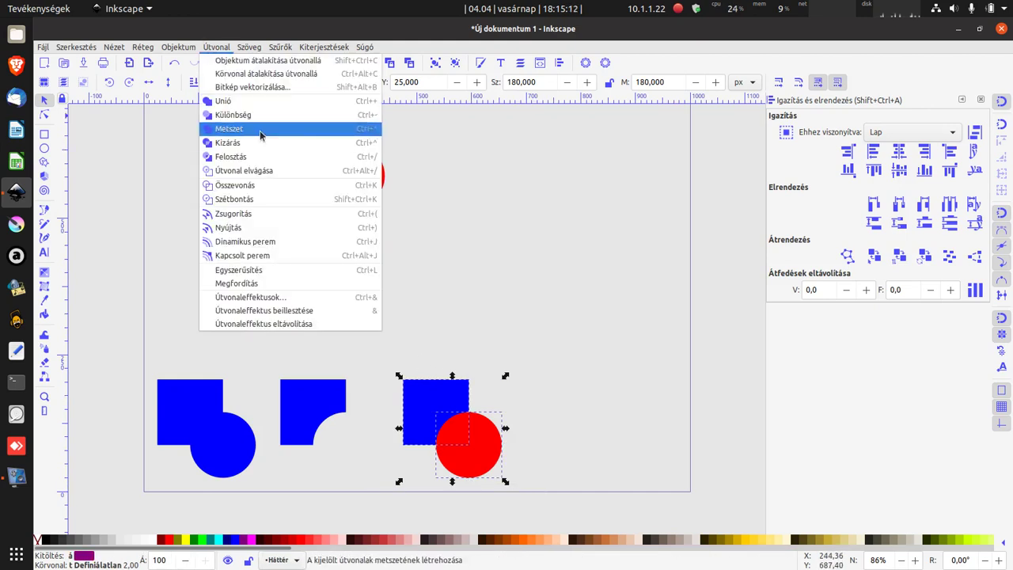
Step: Apply Path > Intersection to leave a 60 × 60 quarter-circle, then reselect the top pair
left_click(258, 131)
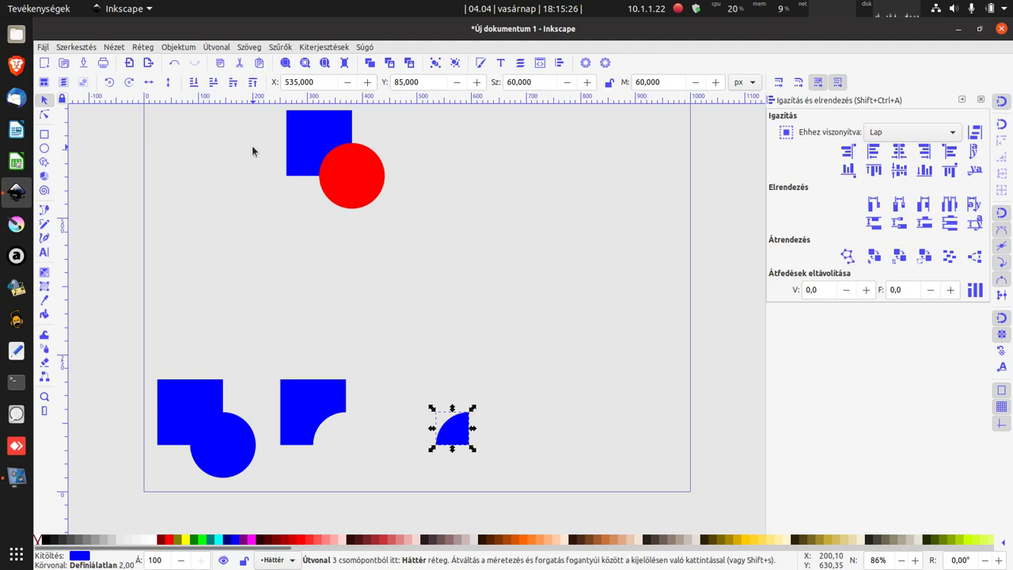
left_click(326, 286)
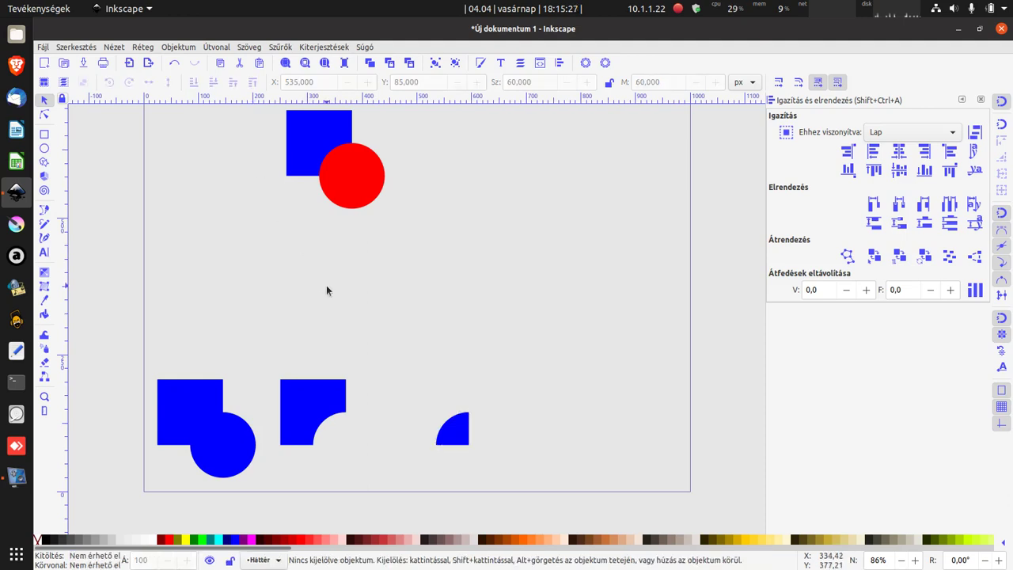
left_click_drag(268, 110, 451, 230)
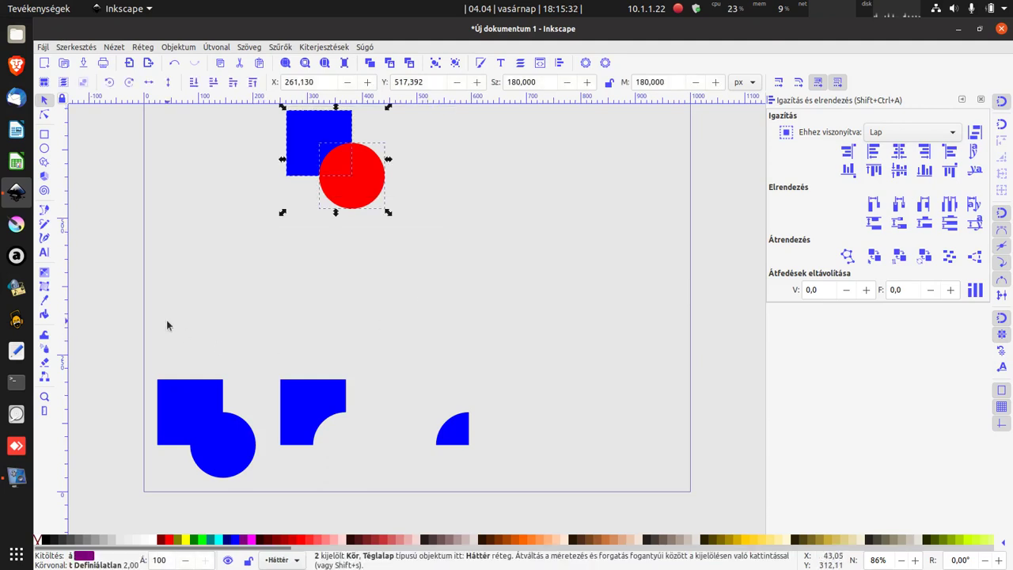
Step: Drag a copy of the top pair to the lower right and position it at X 700, Y 25
left_click_drag(307, 131, 541, 387)
left_click(329, 81)
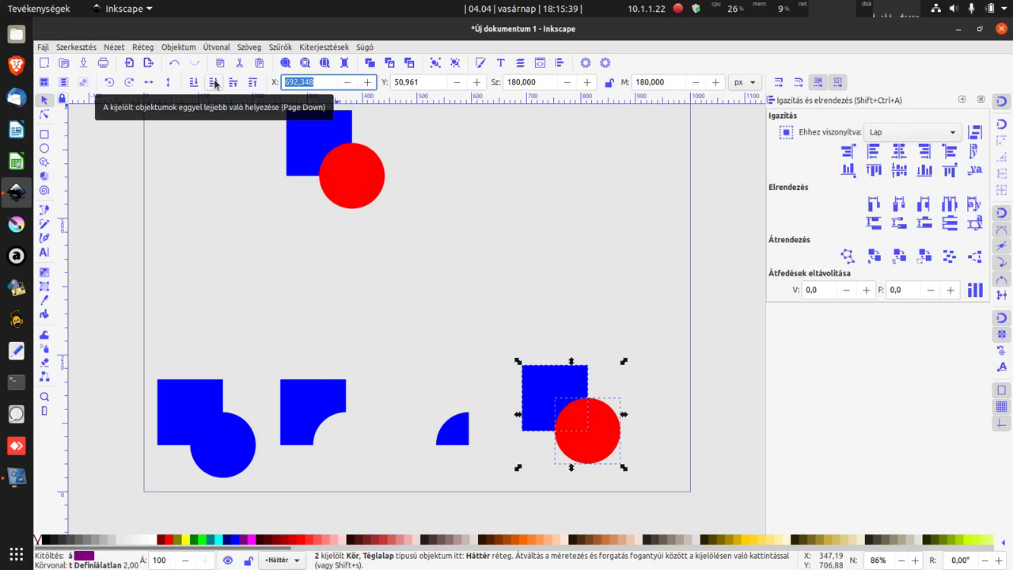
type("700")
key("Tab")
type("25")
key("Return")
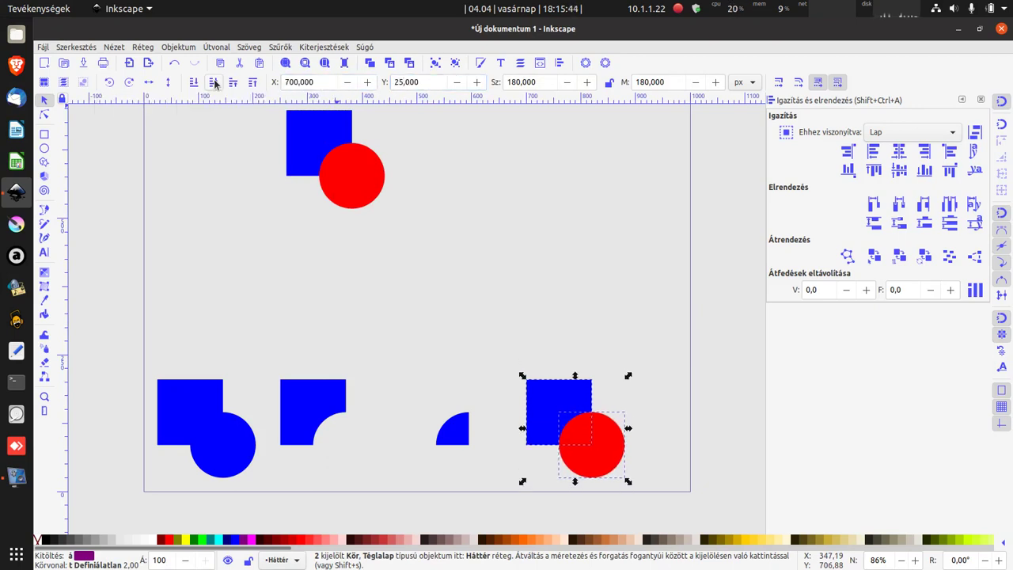
left_click(277, 303)
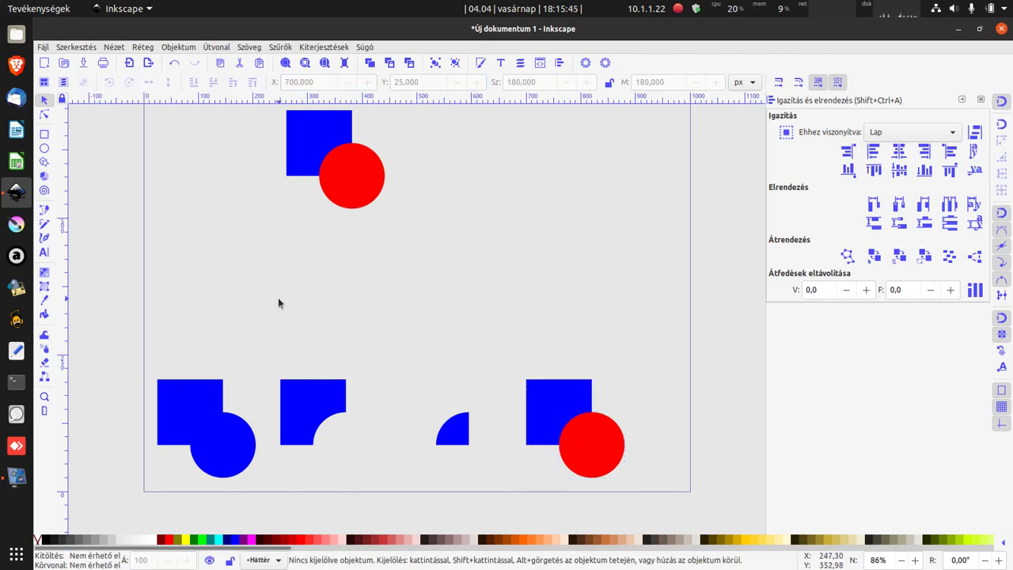
Step: Select the bottom-right square and circle and apply Path > Exclusion (Kizárás)
left_click(215, 49)
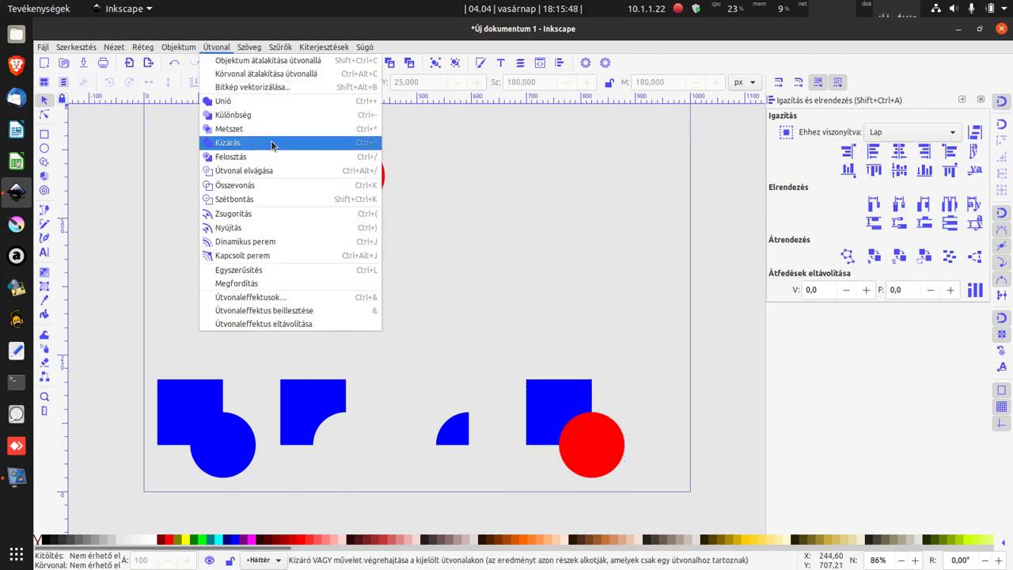
left_click(542, 211)
left_click_drag(490, 331, 688, 487)
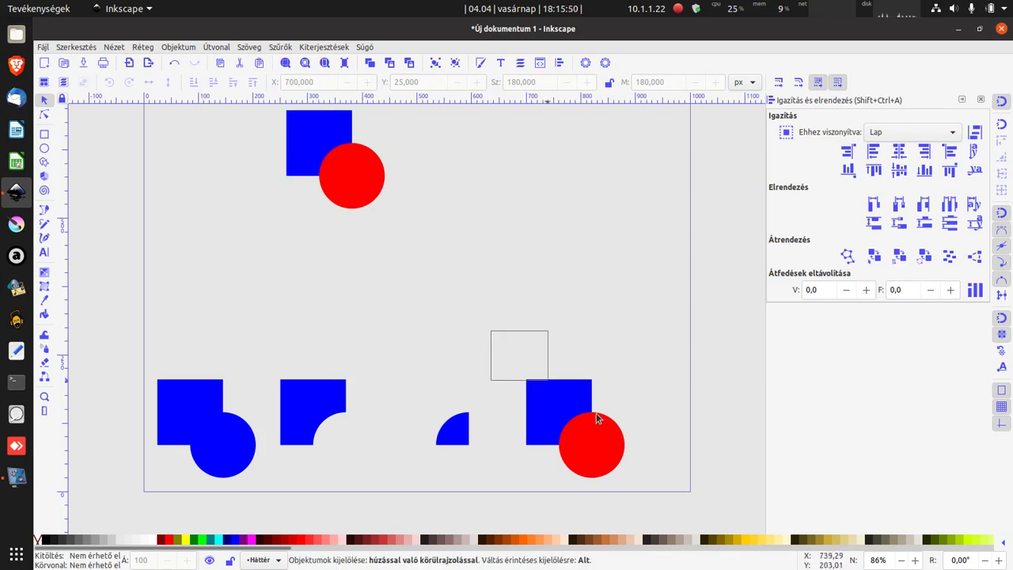
left_click(215, 47)
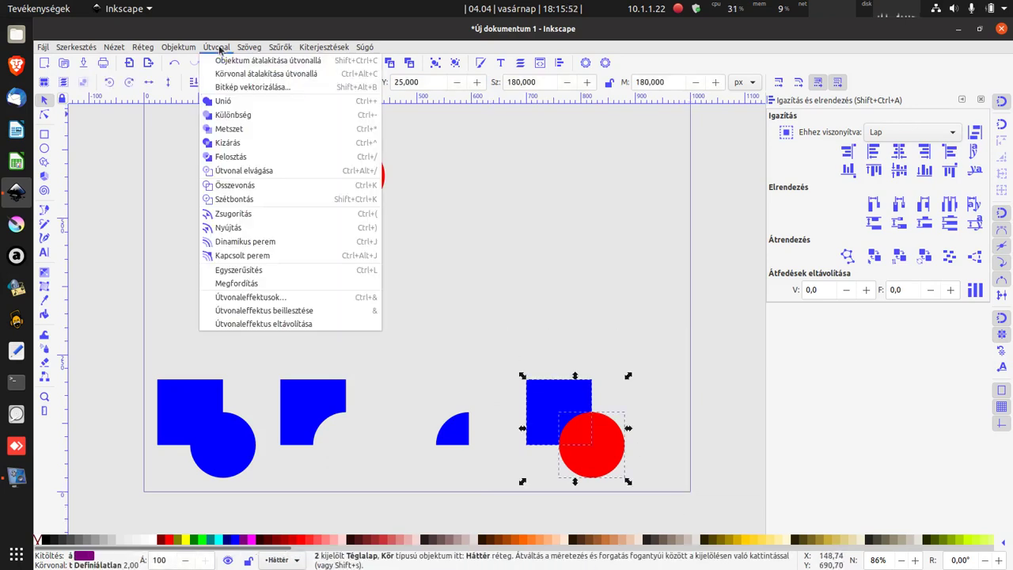
left_click(237, 142)
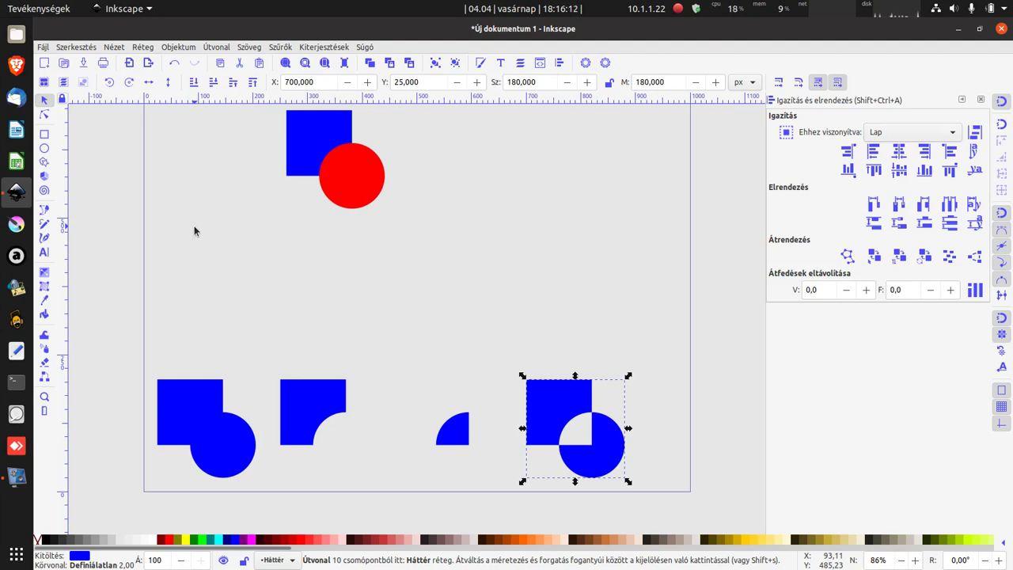
left_click(459, 280)
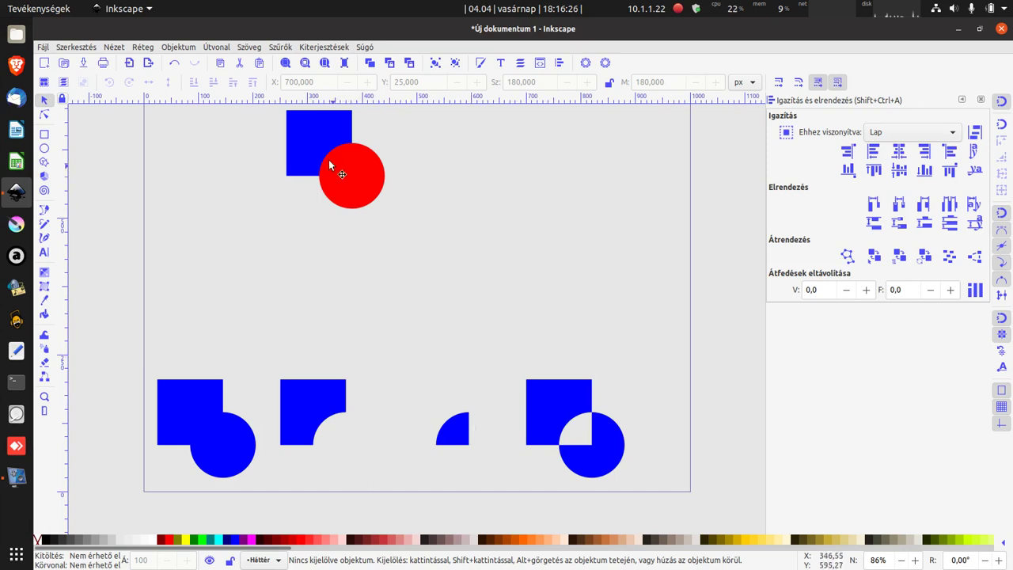
Step: Swap the top pair's colours to a red square and a blue circle, then select the square
left_click(302, 140)
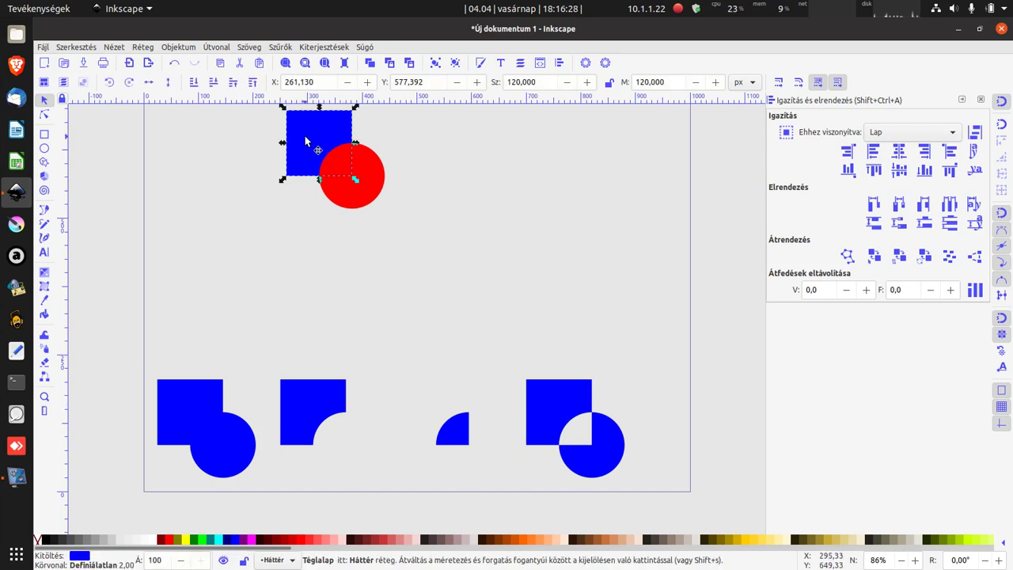
left_click(168, 541)
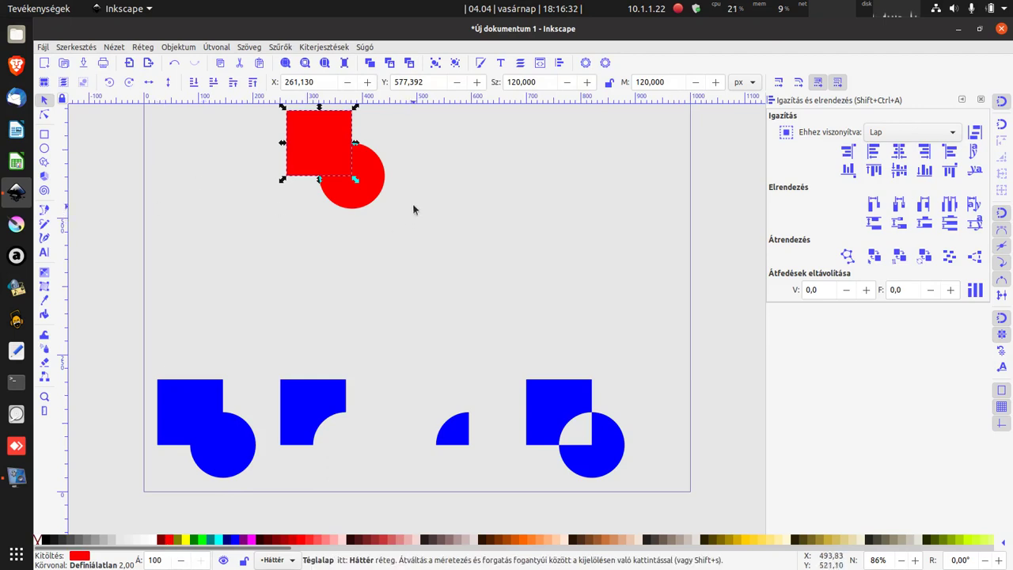
left_click(372, 197)
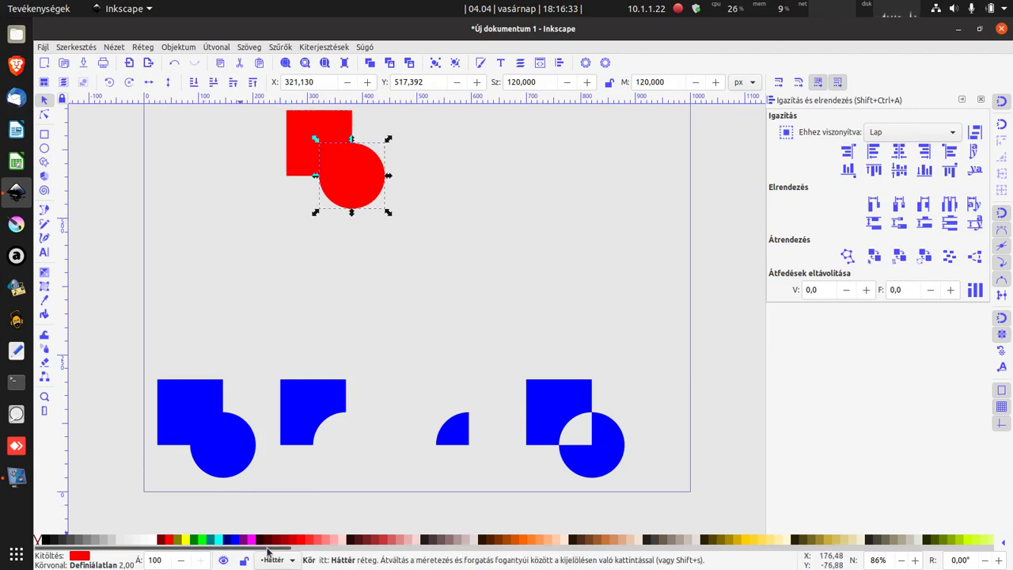
left_click(236, 540)
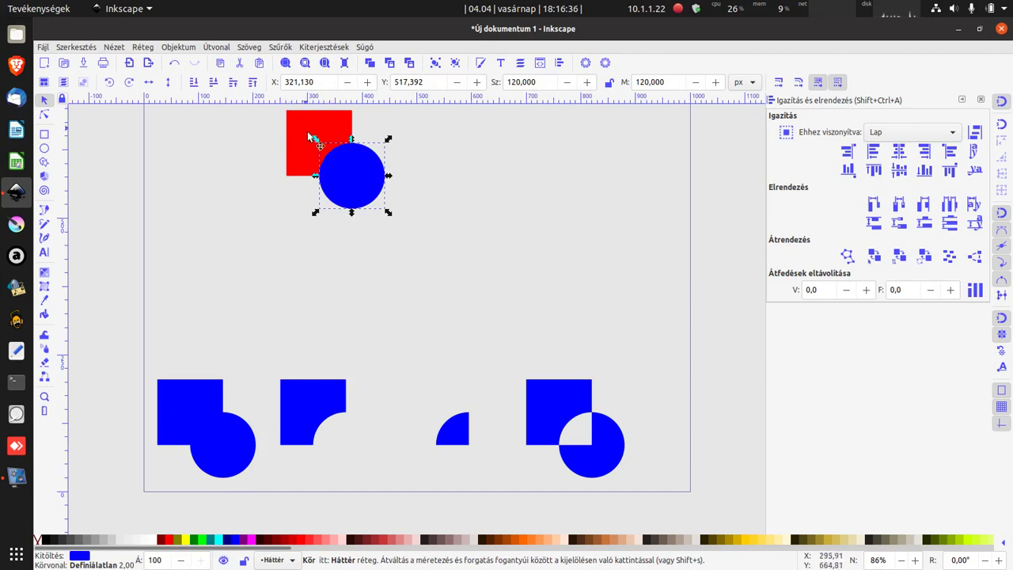
left_click(357, 254)
mouse_move(253, 103)
left_mouse_down()
mouse_move(430, 205)
mouse_move(446, 239)
left_mouse_up()
left_click(339, 275)
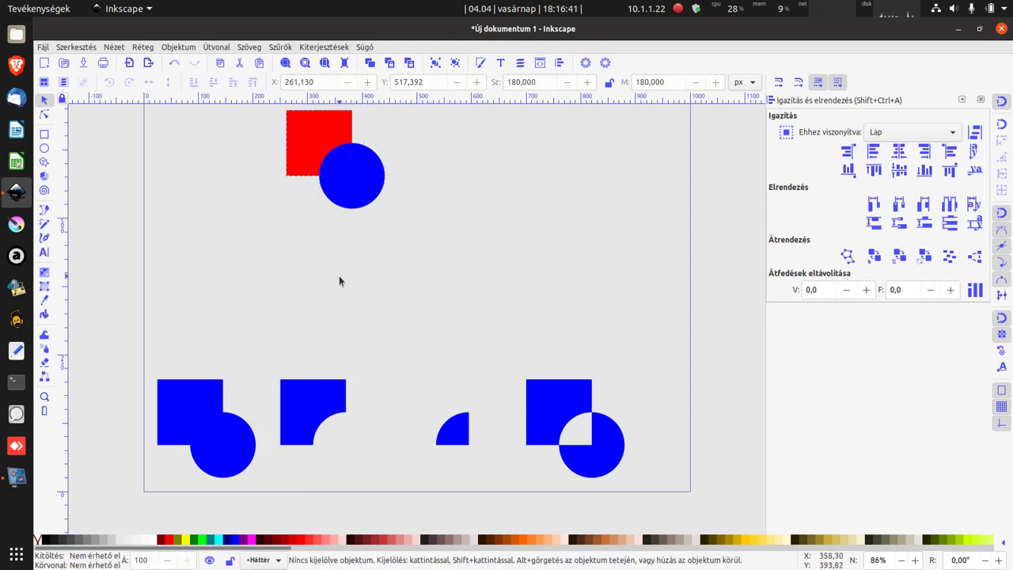
left_click(296, 139)
Step: Raise the red square above the blue circle and select the pair
left_click(253, 87)
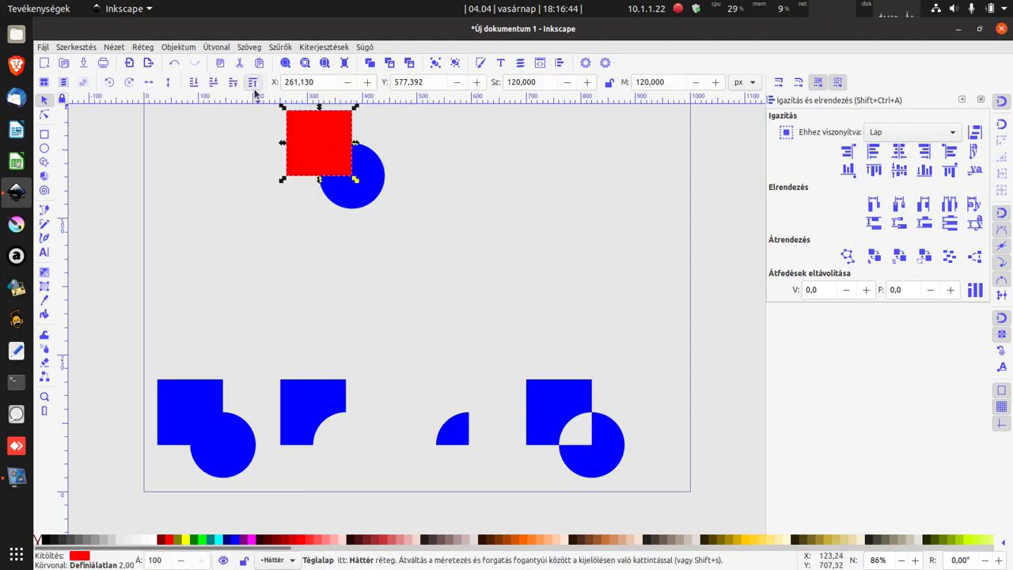
left_click(336, 229)
left_click_drag(254, 109, 466, 224)
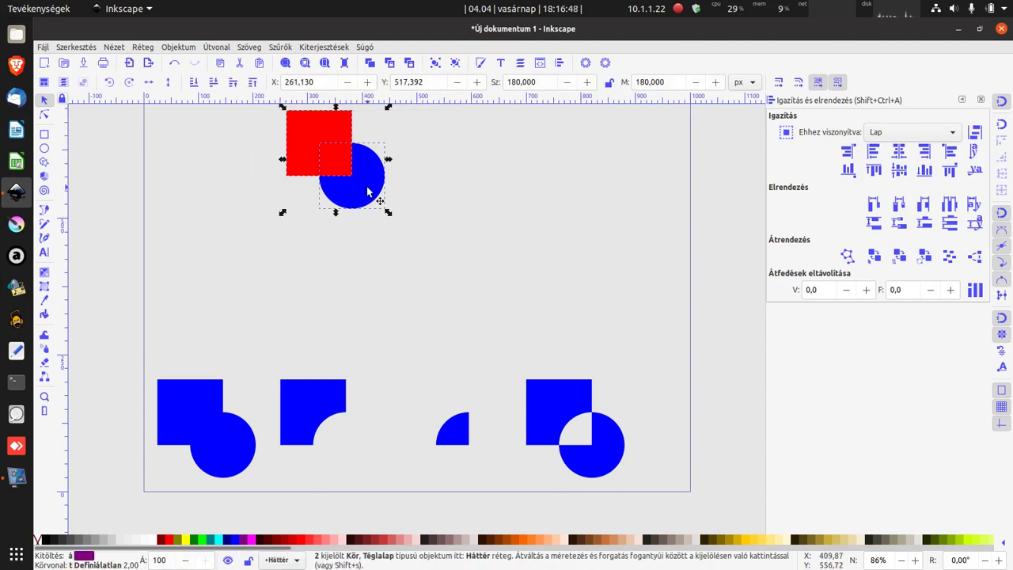
Step: Duplicate the pair and place the copy at X 25, Y 300
left_click(312, 83)
key("ctrl+a")
type("25")
key("Tab")
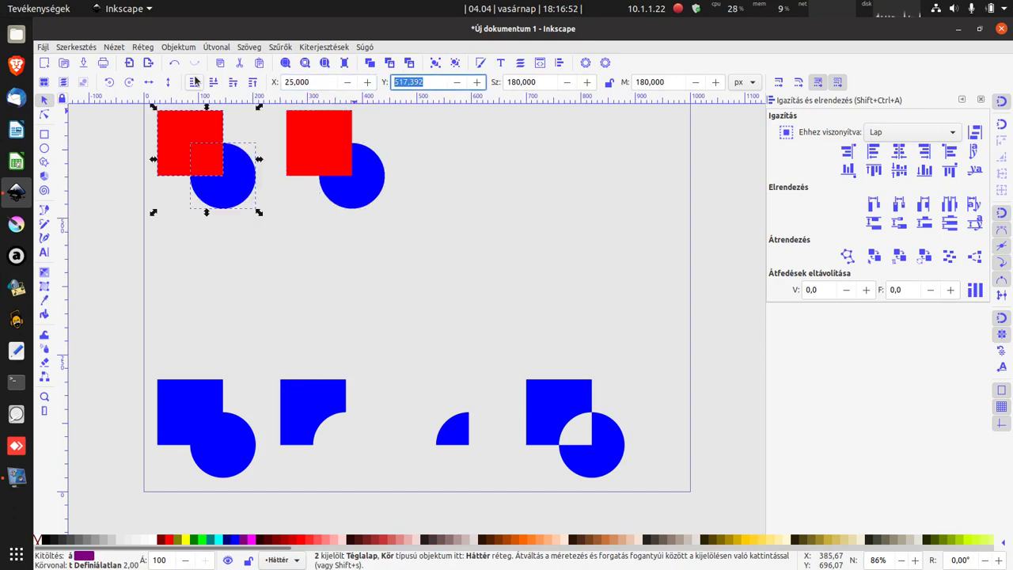
type("300")
key("Tab")
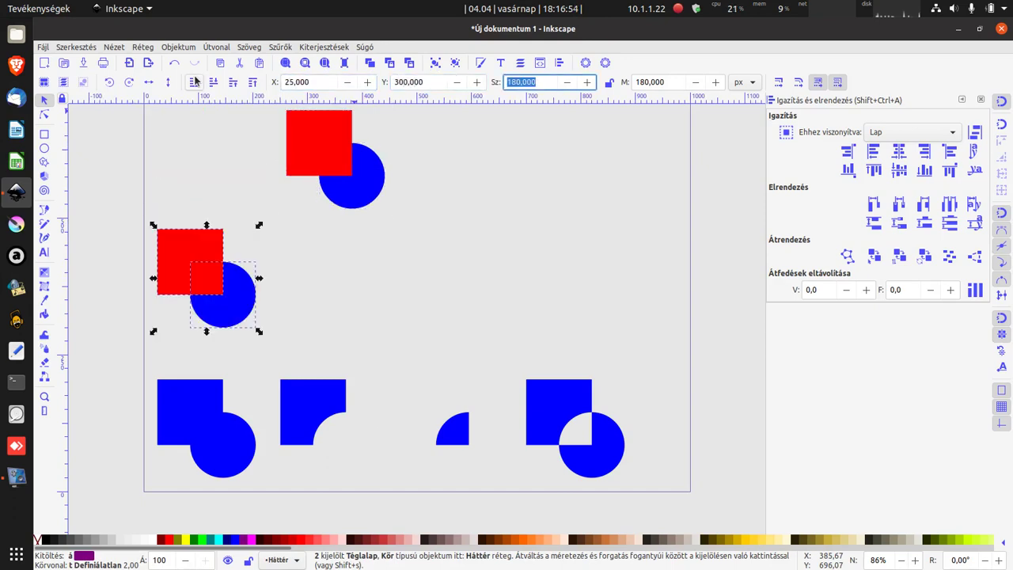
Step: Add further copies along the Y 300 row at X 250, 475 and 700
left_click(321, 82)
type("250")
key("Tab")
key("Return")
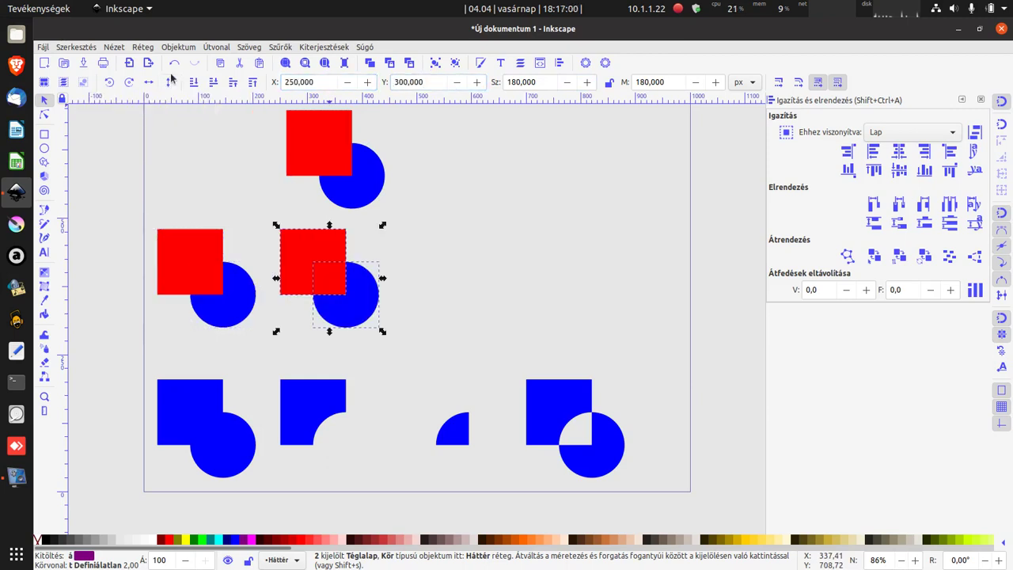
triple_click(320, 81)
type("4")
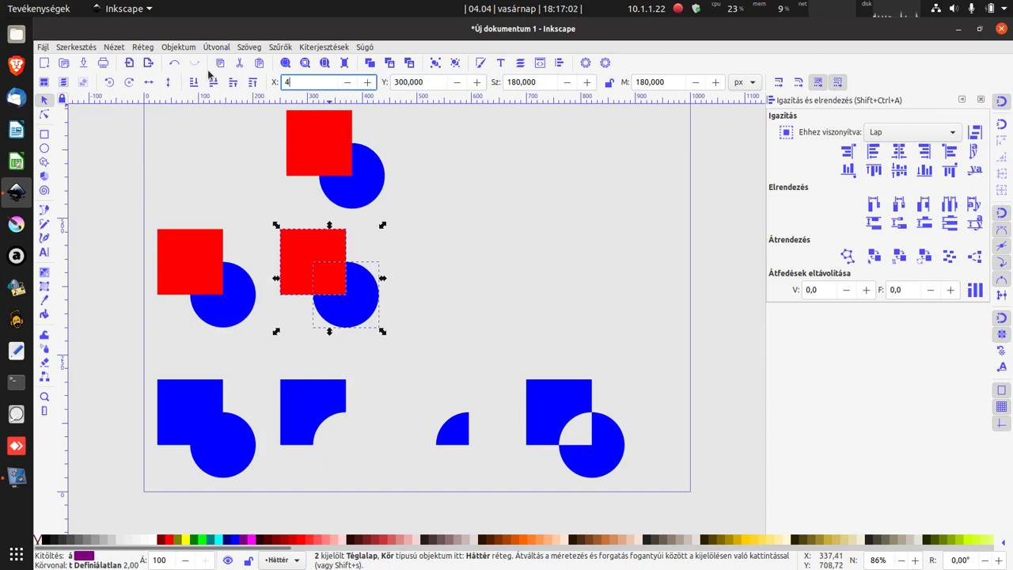
type("75")
key("Tab")
key("shift+Tab")
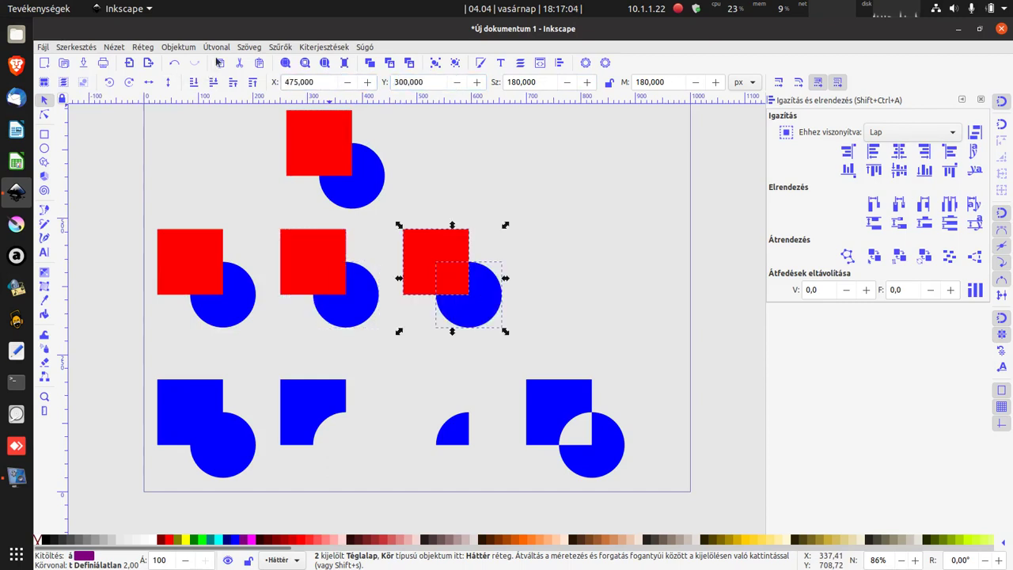
type("700")
key("Return")
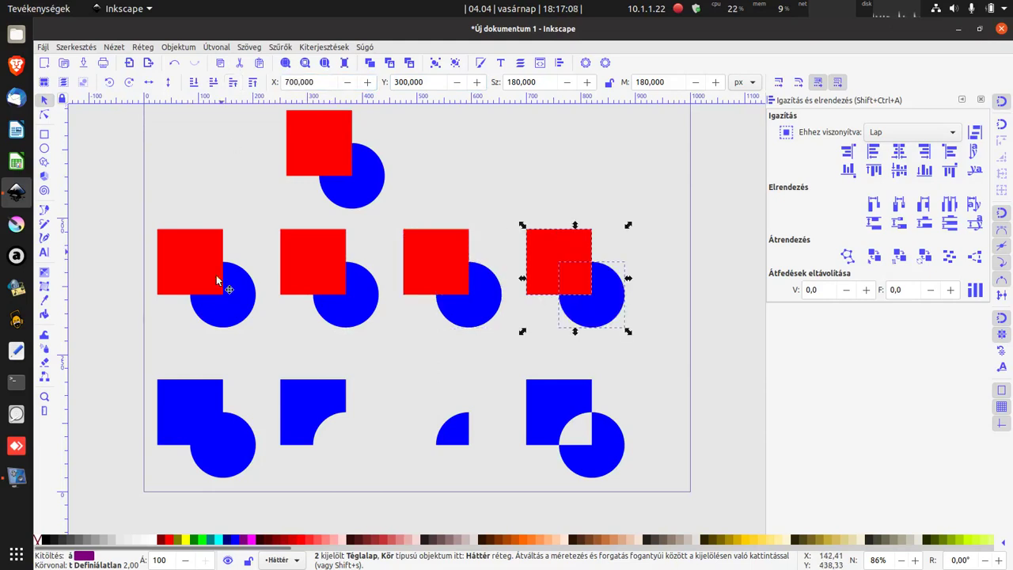
left_click(124, 324)
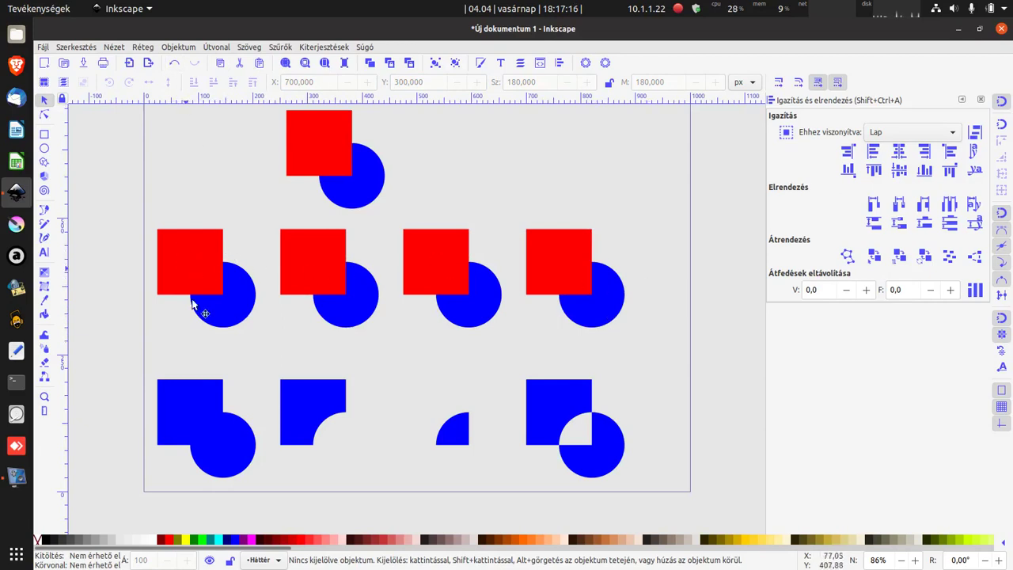
Step: Merge the first middle-row square and circle with Path > Union
left_click(223, 321)
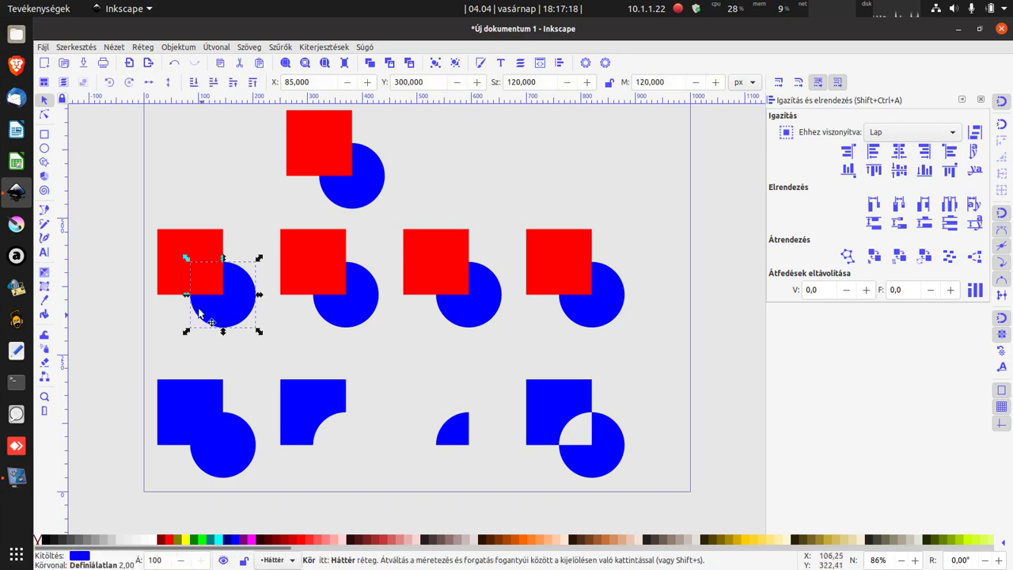
left_click(181, 241, "shift")
left_click(216, 46)
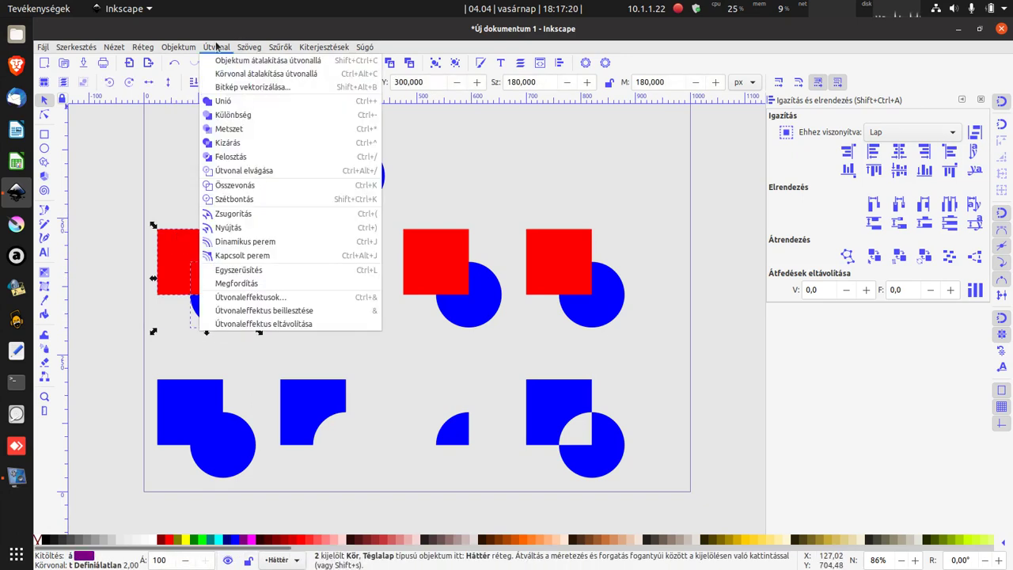
left_click(227, 100)
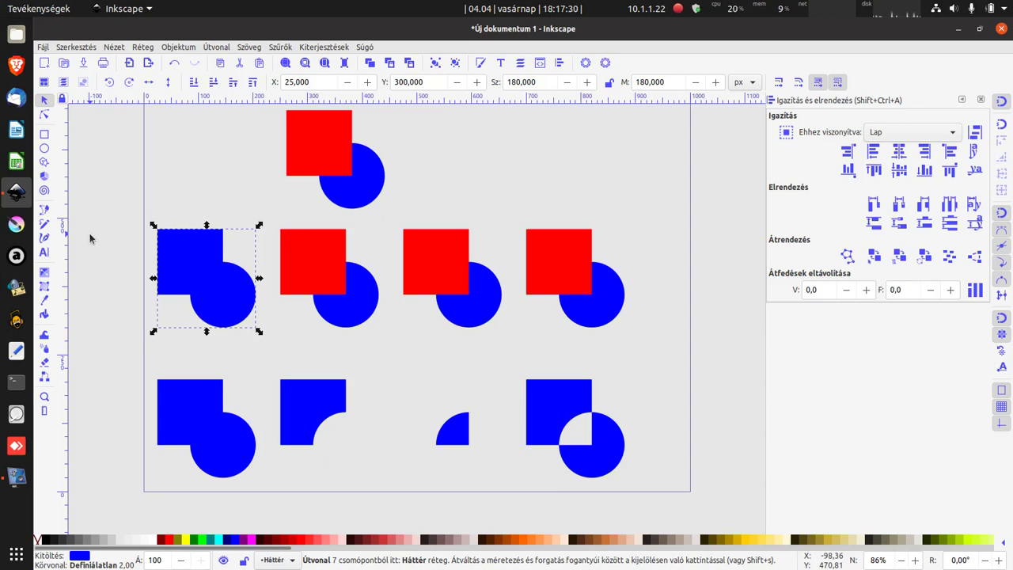
left_click(127, 262)
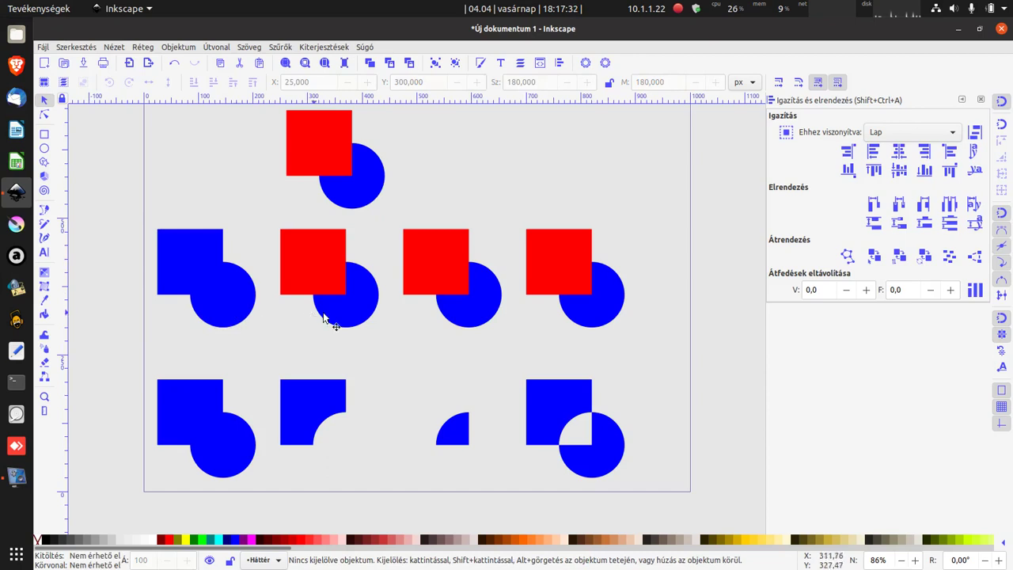
Step: Cut the second red square out of its circle with Path > Difference
left_click(343, 296)
left_click(307, 253, "shift")
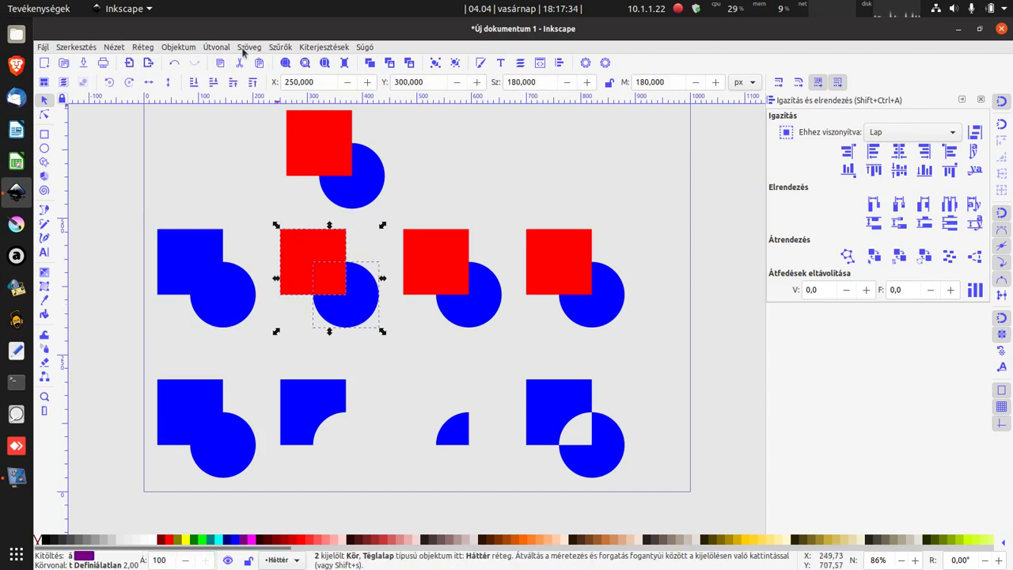
left_click(214, 48)
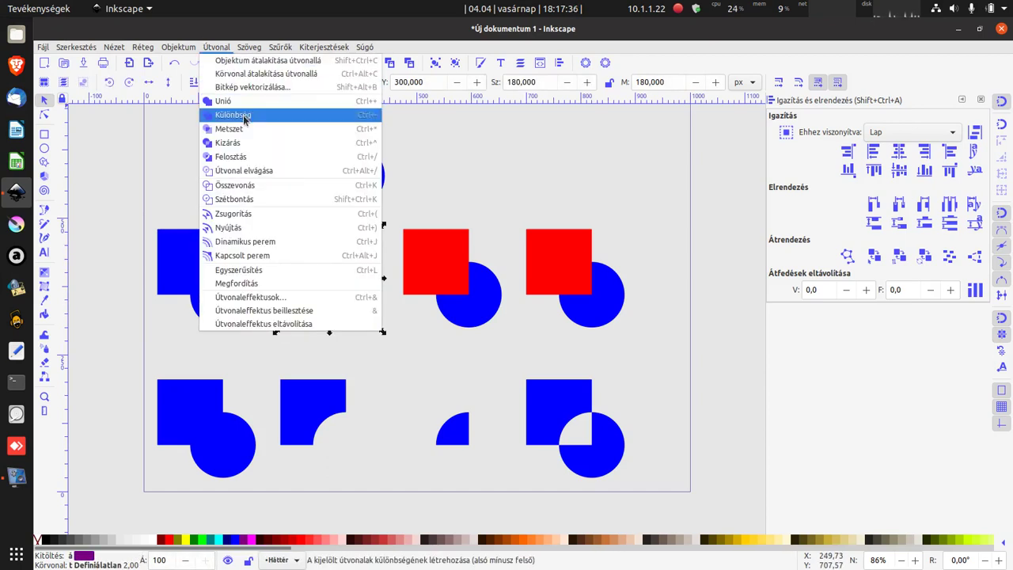
left_click(245, 115)
left_click(183, 155)
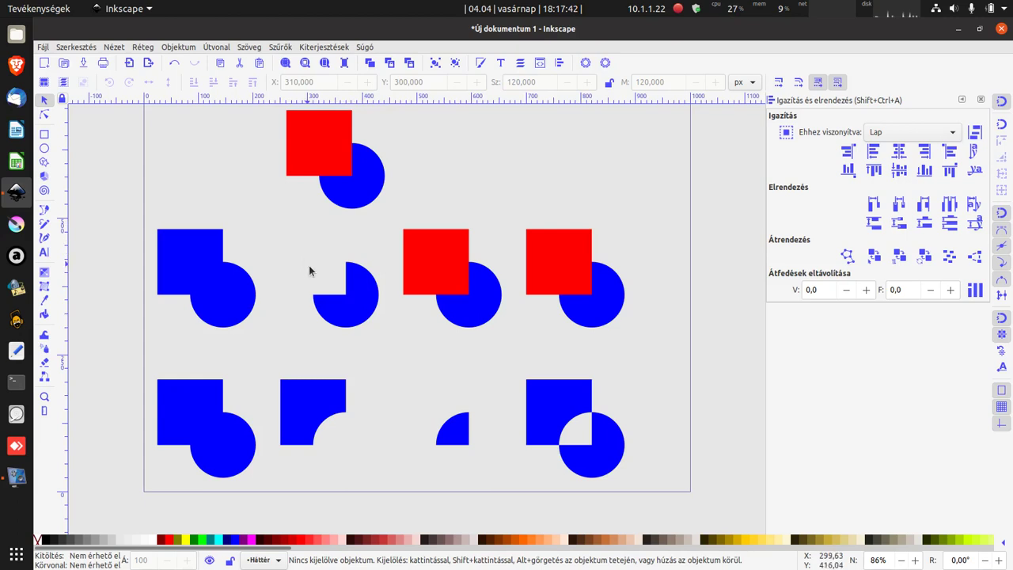
Step: Turn the third middle-row pair into a quarter-circle with Path > Intersection
left_click(450, 309)
left_click(428, 251, "shift")
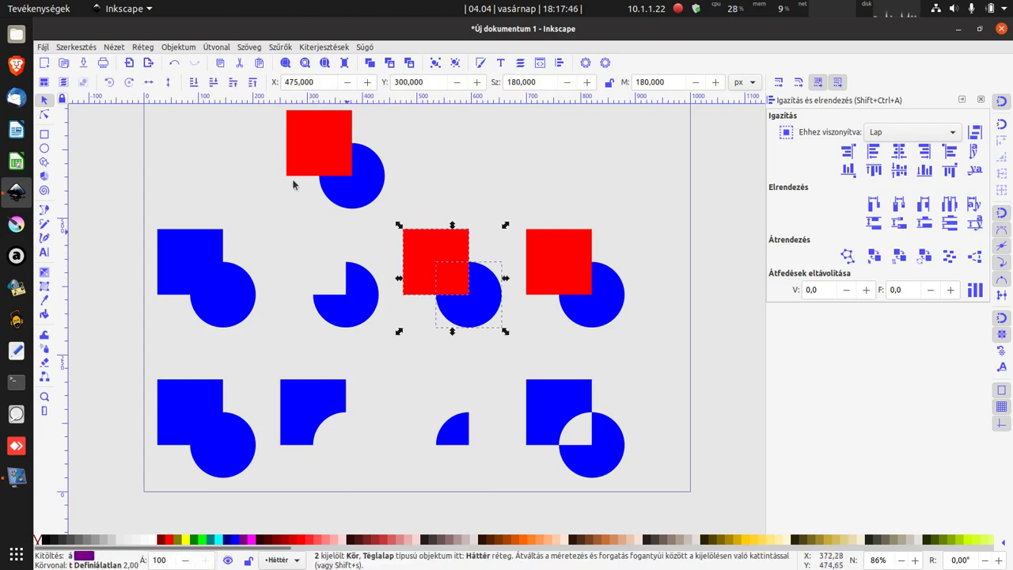
left_click(215, 46)
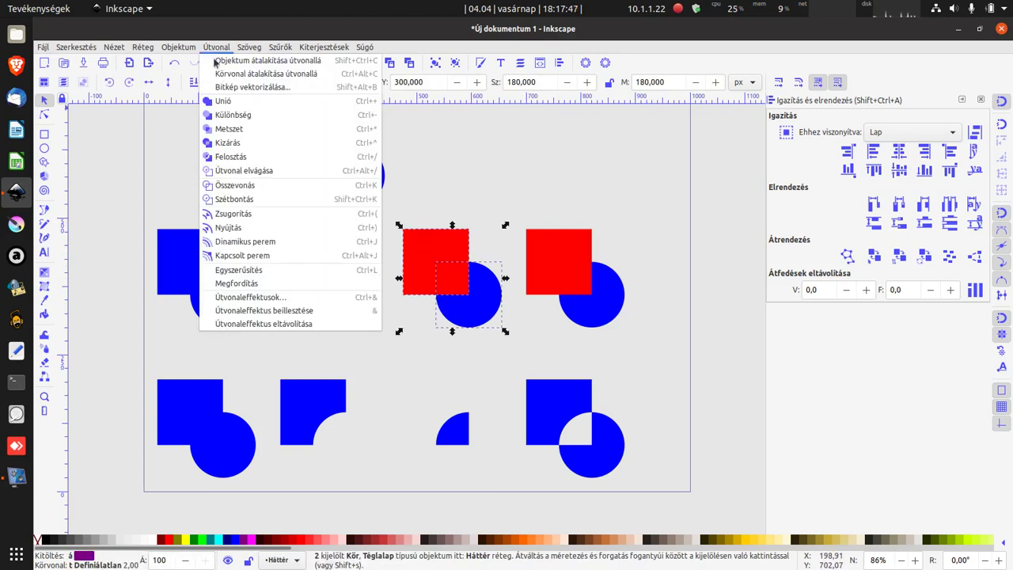
left_click(230, 129)
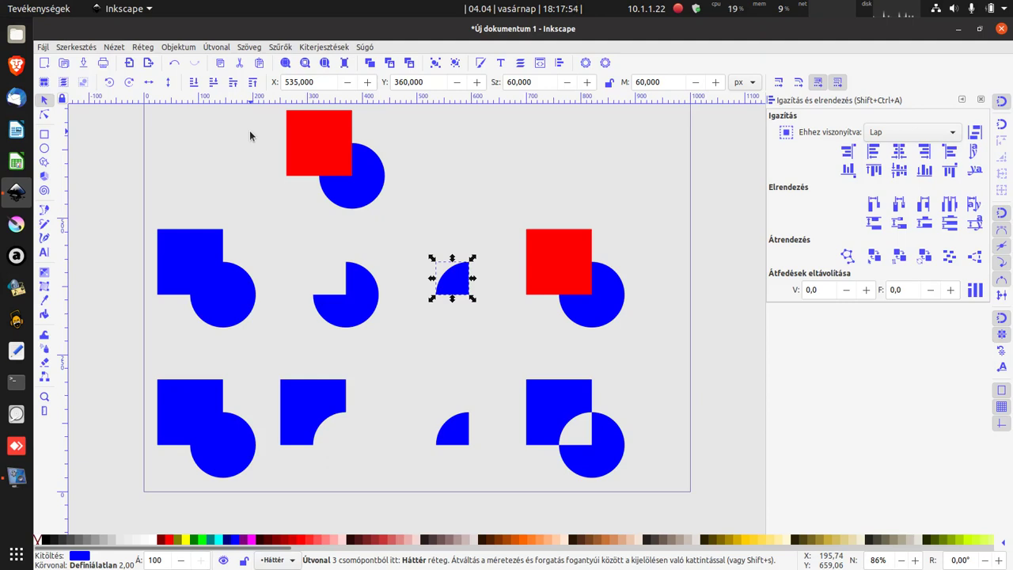
left_click(473, 208)
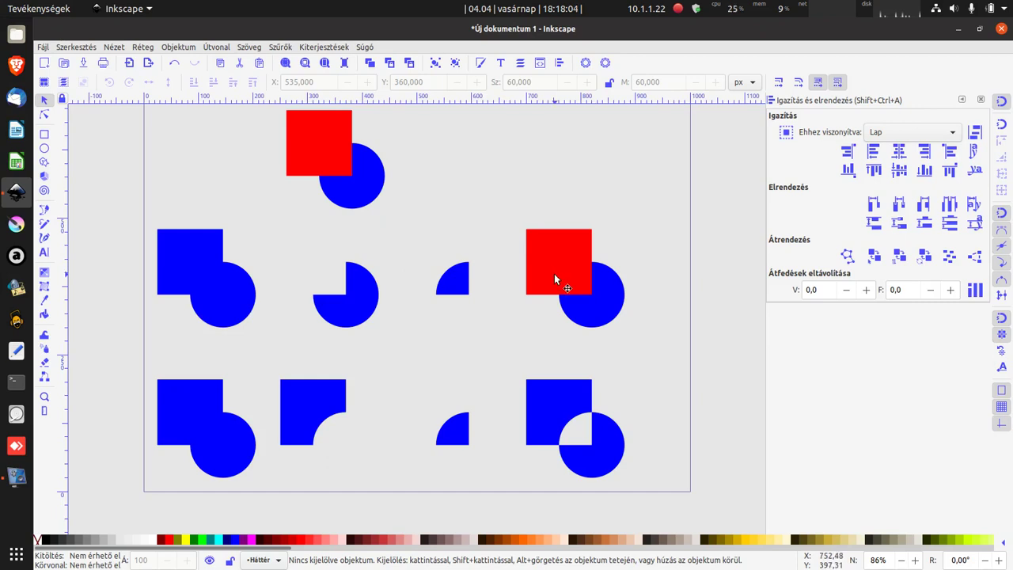
Step: Combine the right-hand red square and blue circle with Path > Exclusion
left_click_drag(516, 199, 680, 356)
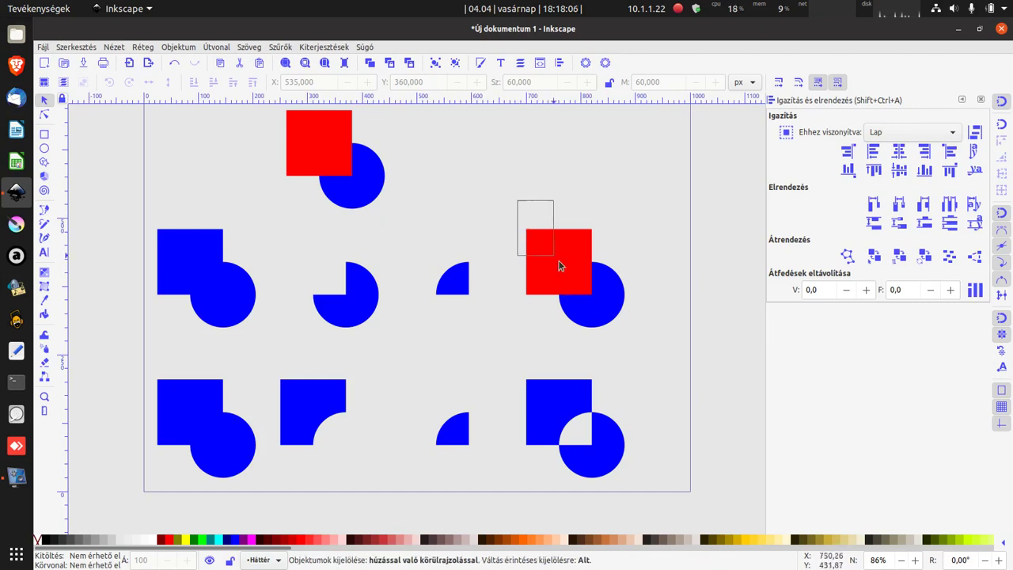
left_click(215, 46)
left_click(227, 140)
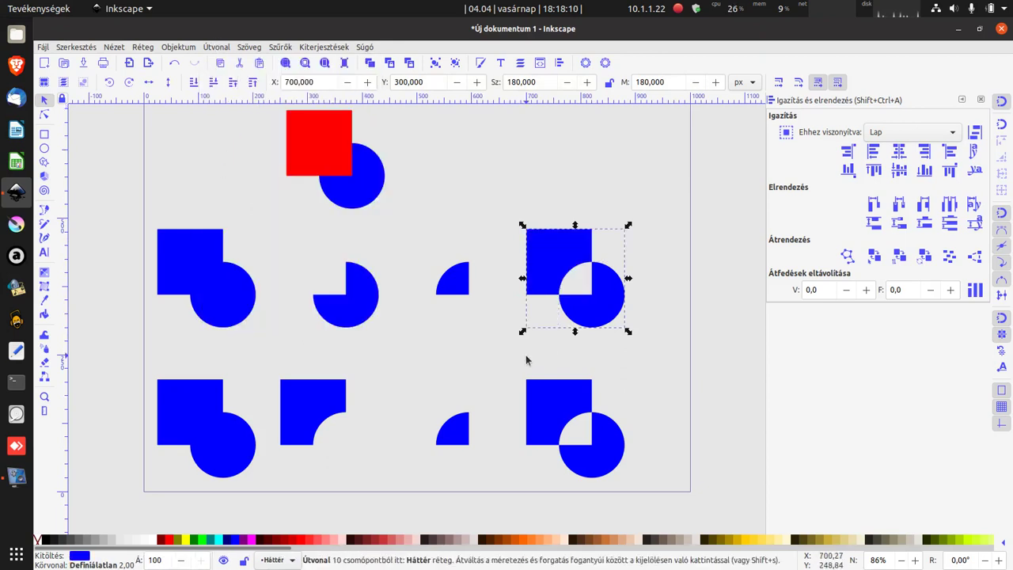
key("Escape")
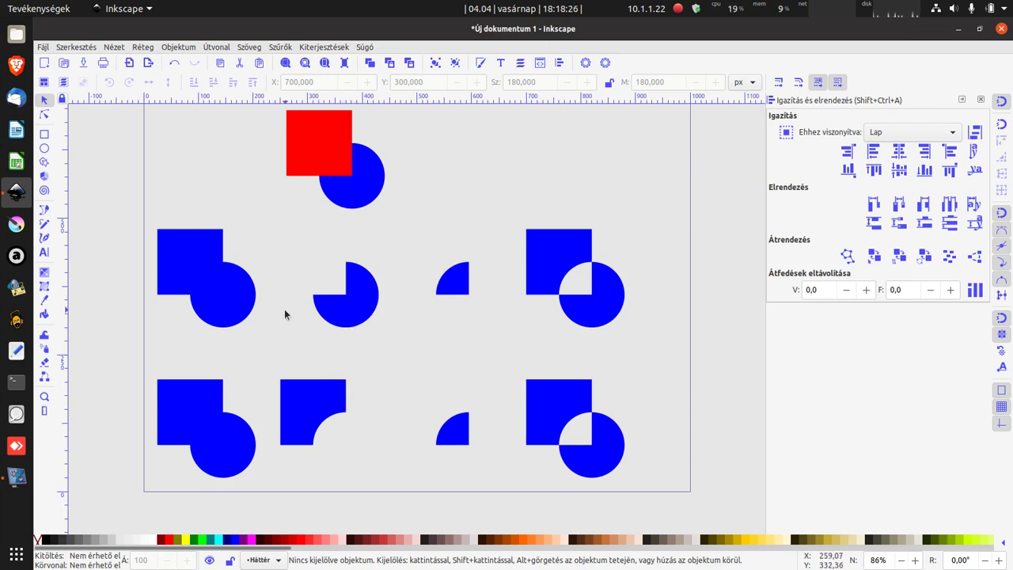
Step: Delete the leftover top square and circle and group the eight blue shapes
left_click(340, 168)
left_click(360, 195, "shift")
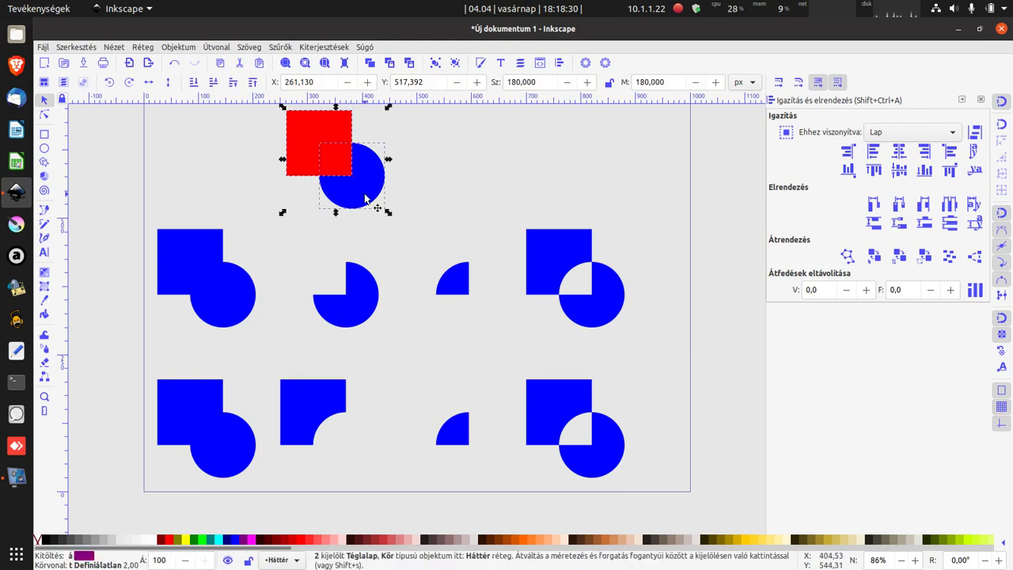
key("Delete")
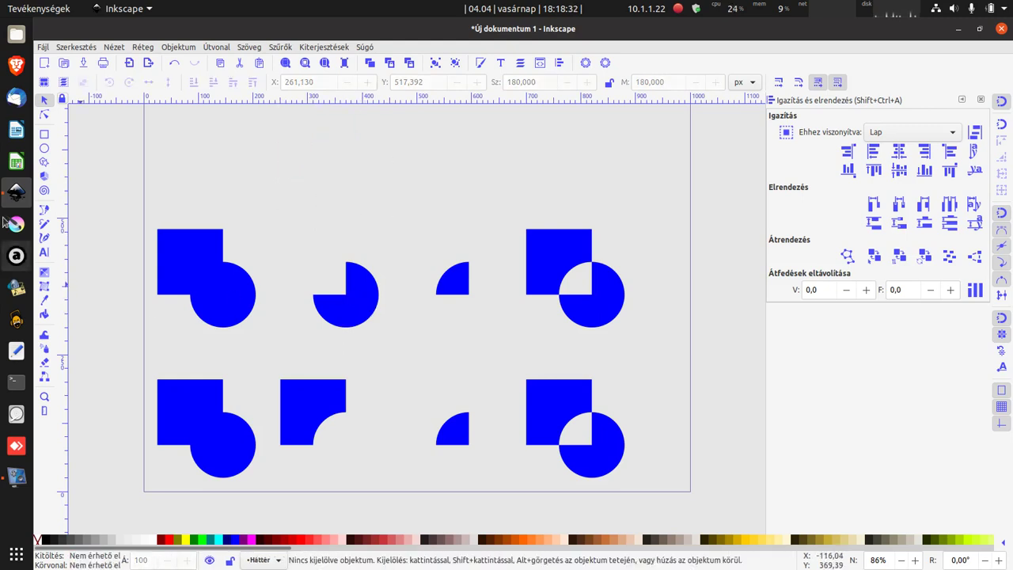
mouse_move(113, 182)
left_mouse_down()
mouse_move(329, 308)
mouse_move(547, 529)
left_mouse_up()
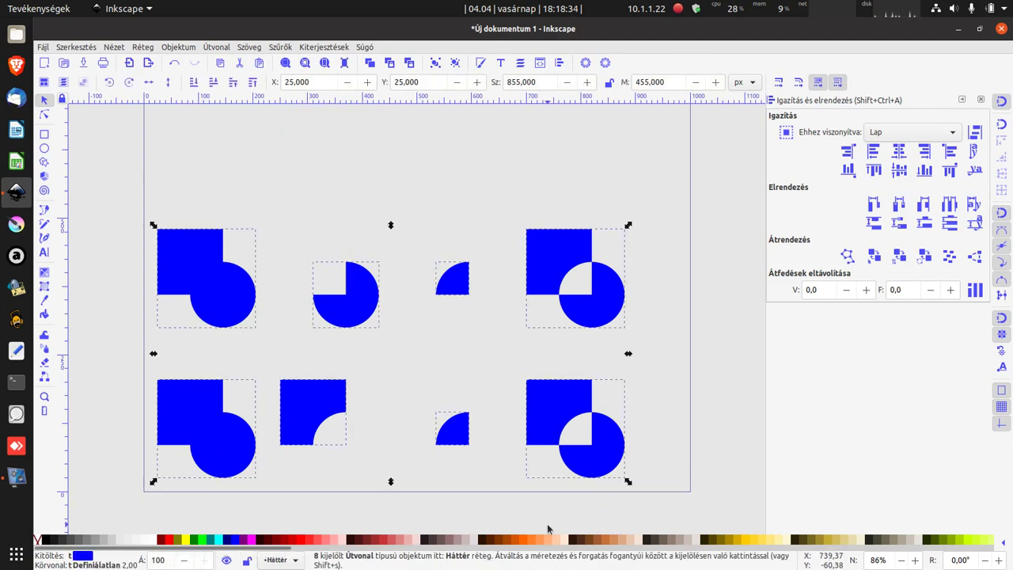
left_click(434, 65)
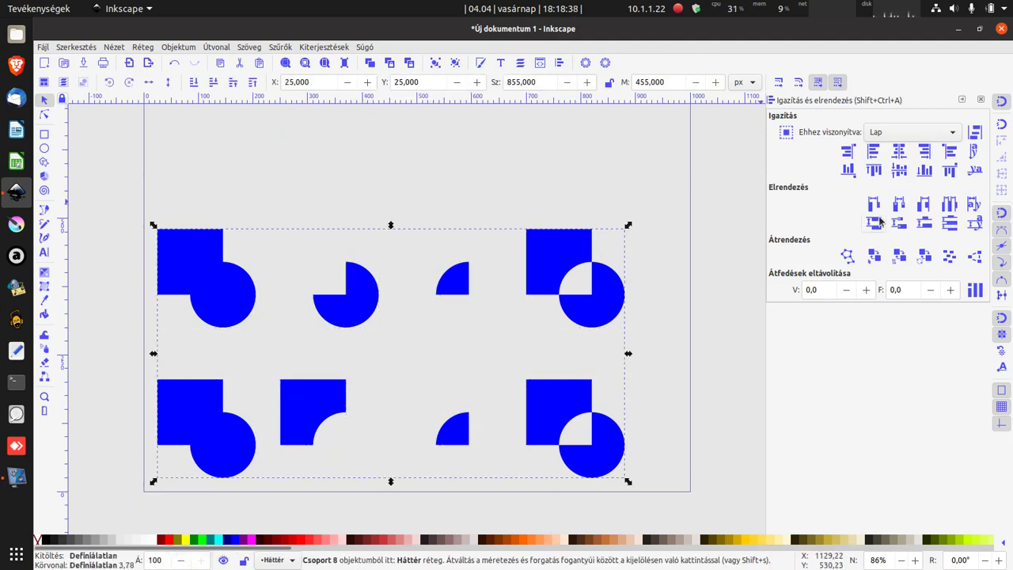
Step: Centre the group horizontally and vertically relative to the page, then fit the page in view
left_click(896, 132)
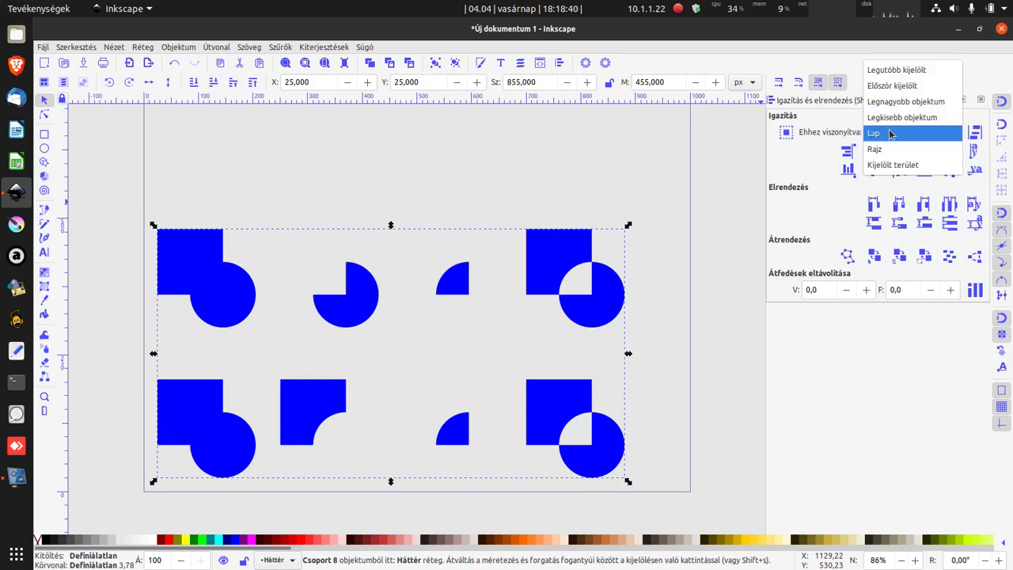
left_click(894, 132)
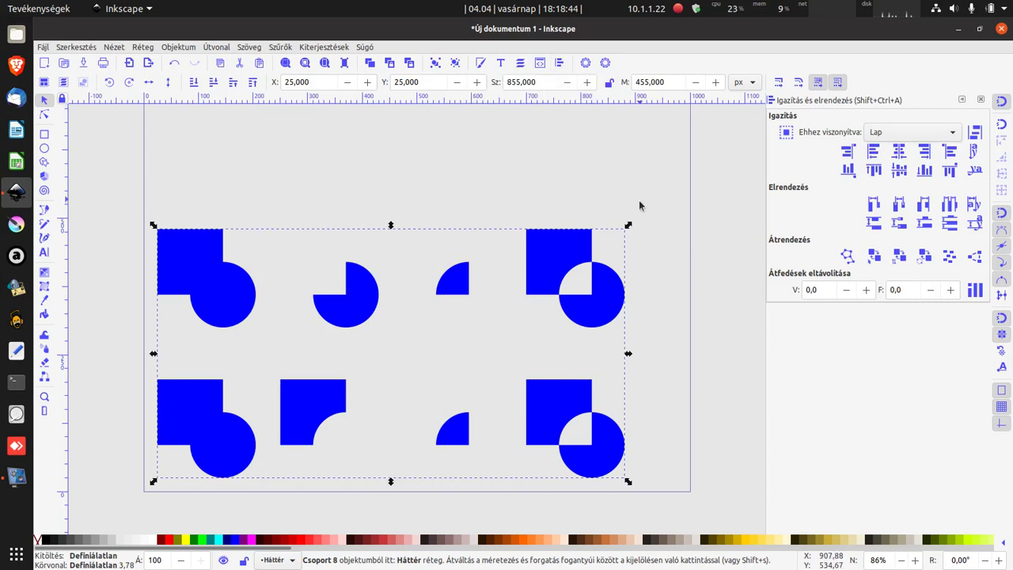
left_click(902, 134)
left_click(896, 136)
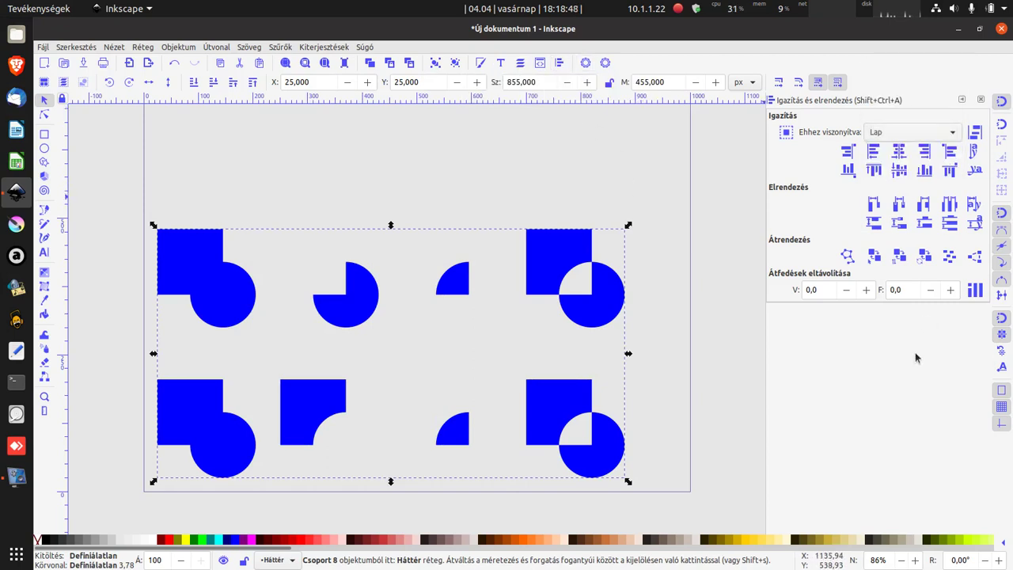
left_click(900, 153)
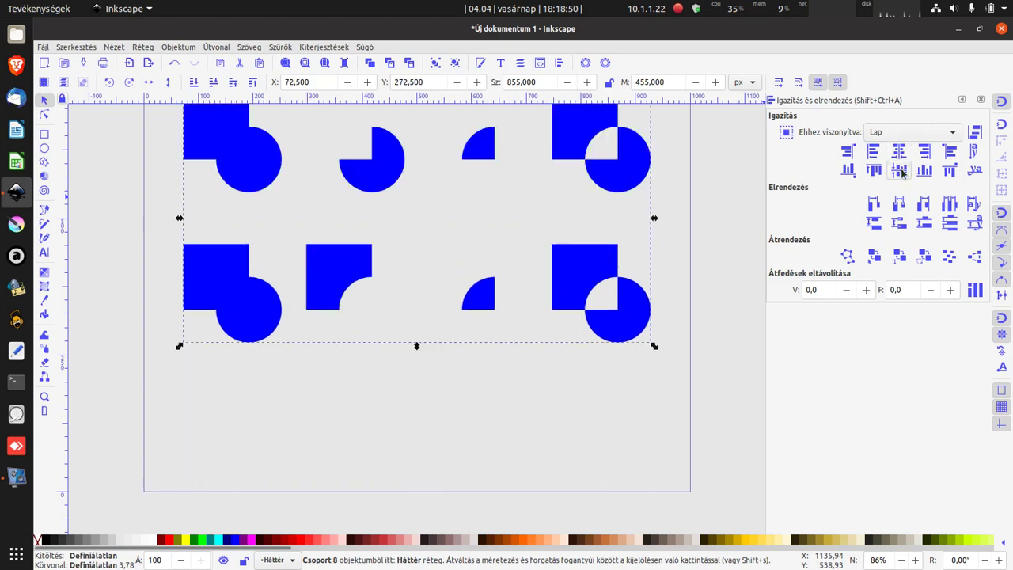
left_click(110, 369)
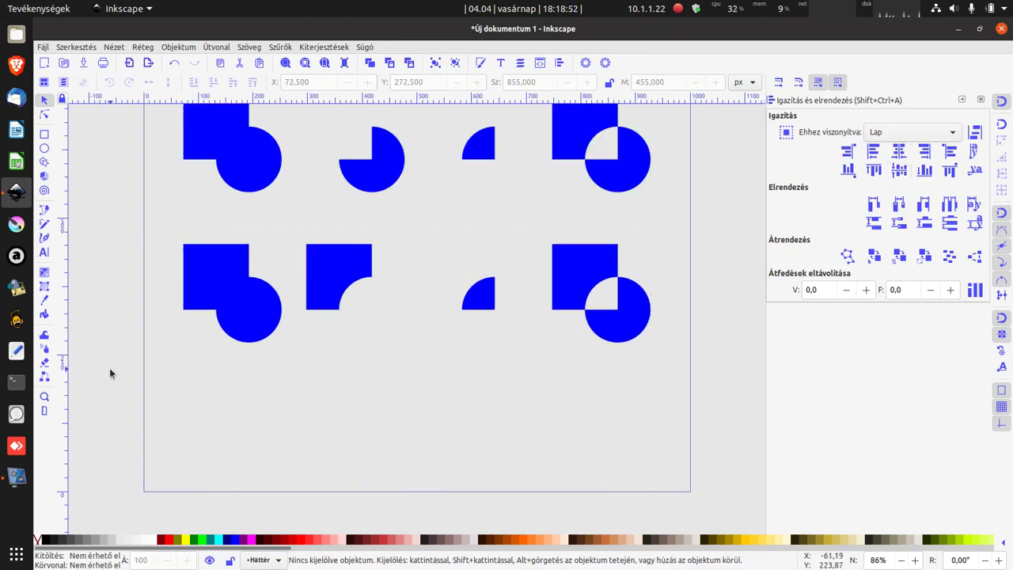
key("5")
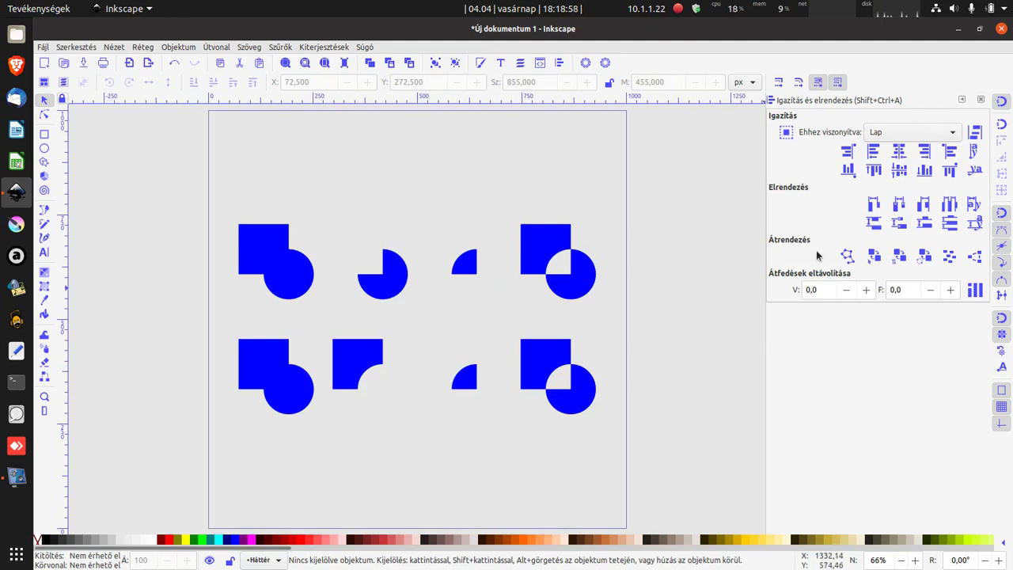
Step: Close the Align and Distribute panel, leaving the drawing unchanged
left_click(980, 99)
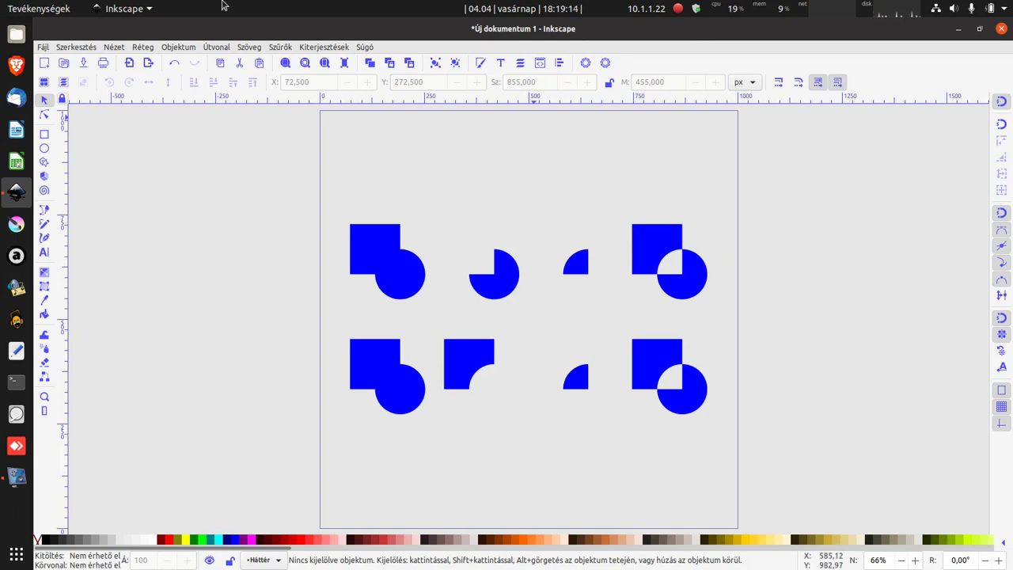
left_click(216, 48)
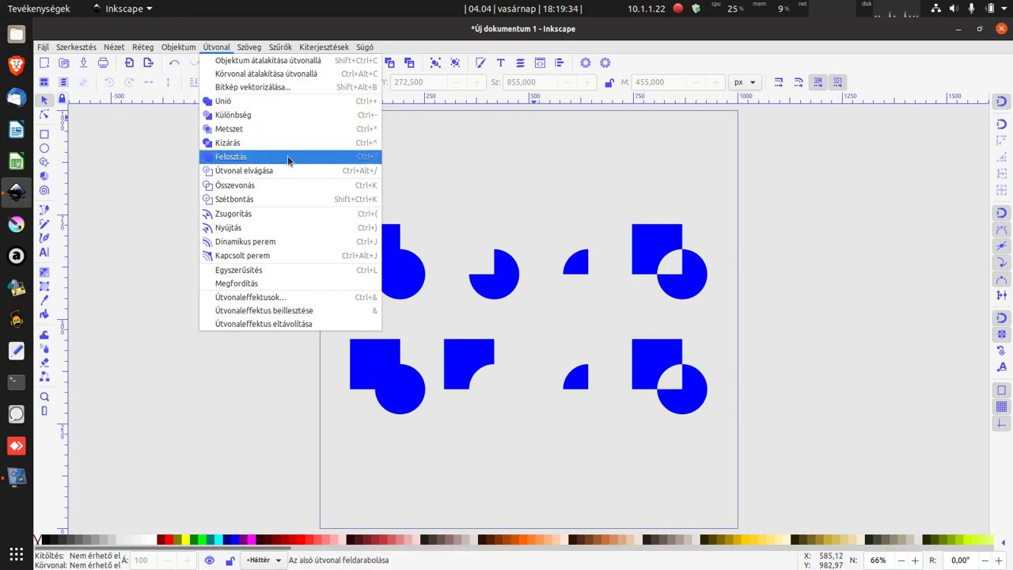
left_click(124, 206)
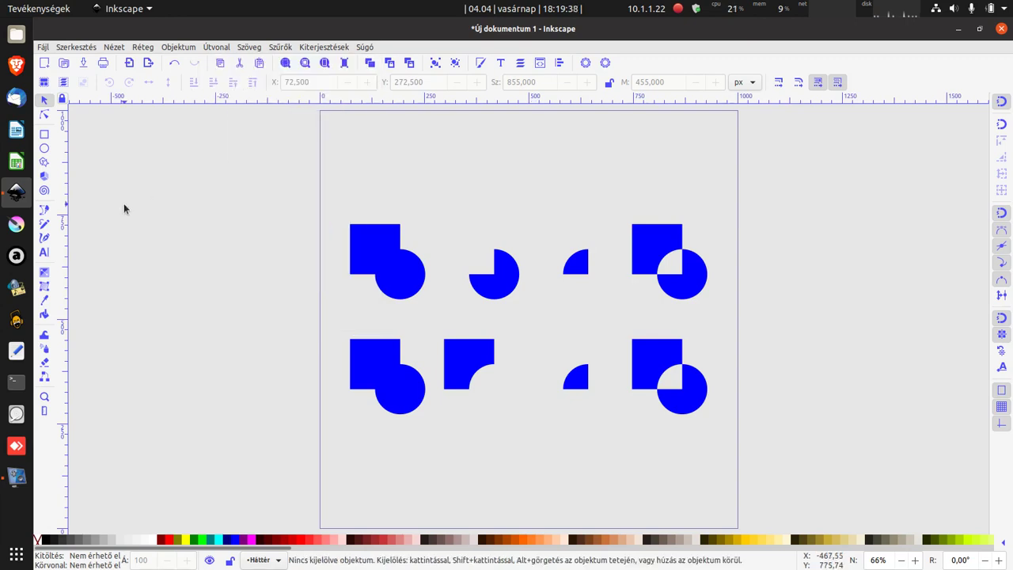
left_click_drag(295, 189, 823, 432)
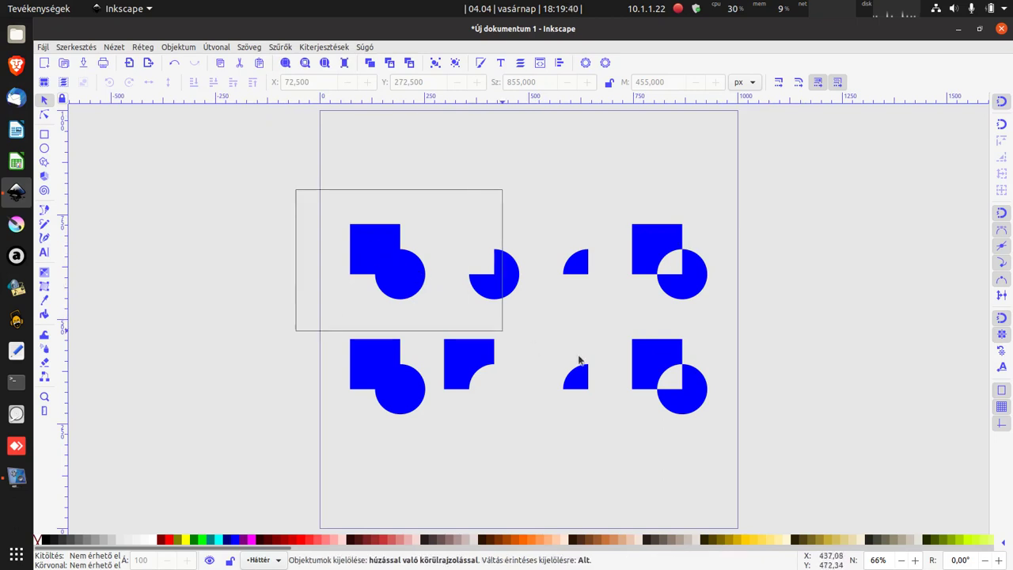
left_click(285, 410)
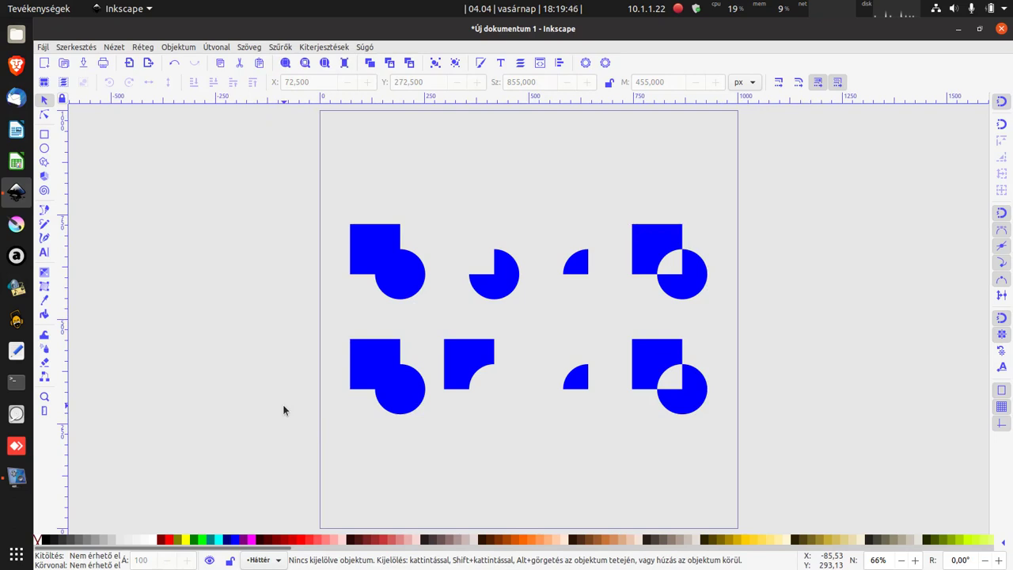
Step: Save the drawing as AlakzatMuveletek.svg in the Képek/Inkscape folder
left_click(43, 47)
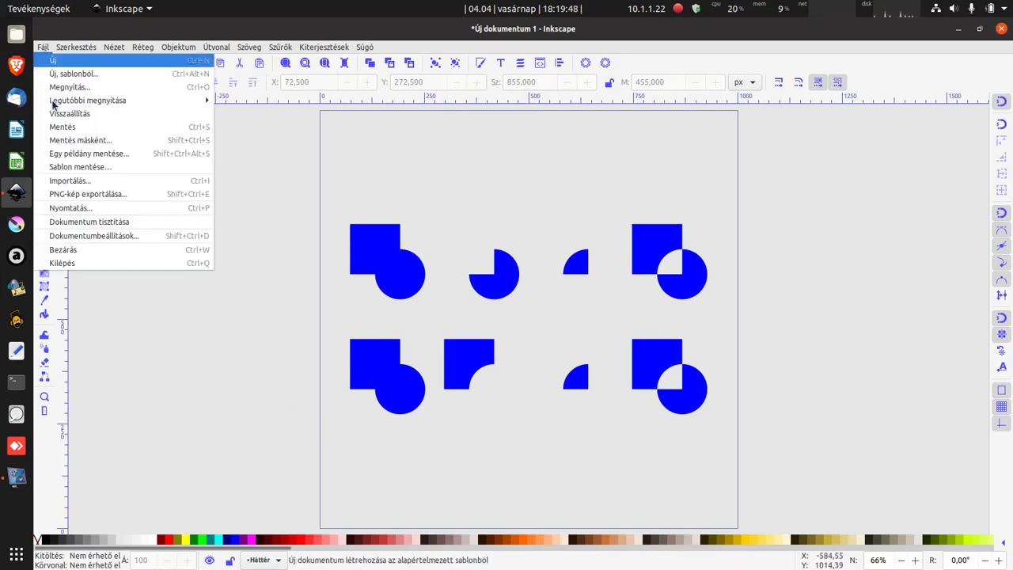
left_click(87, 140)
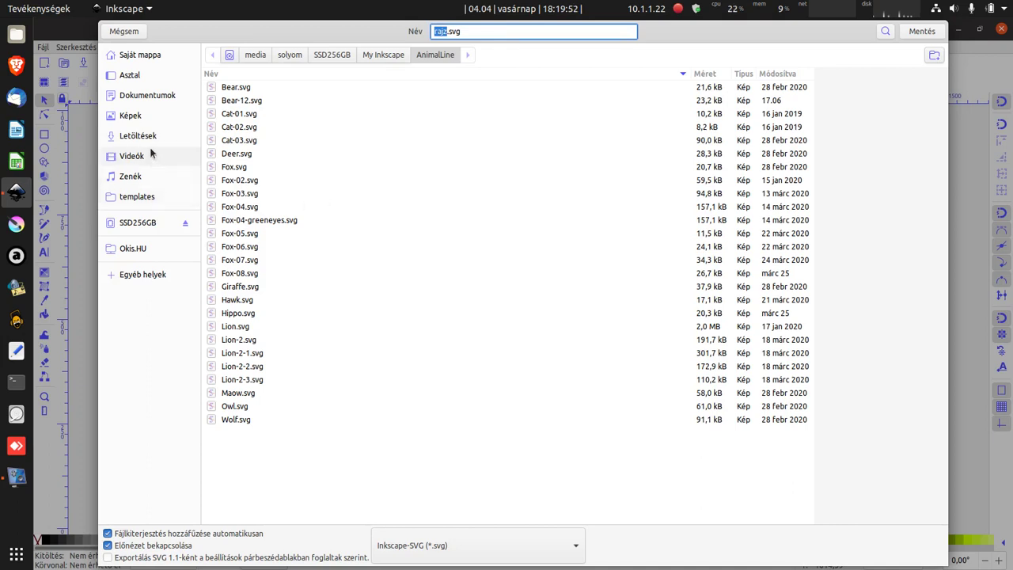
left_click(131, 115)
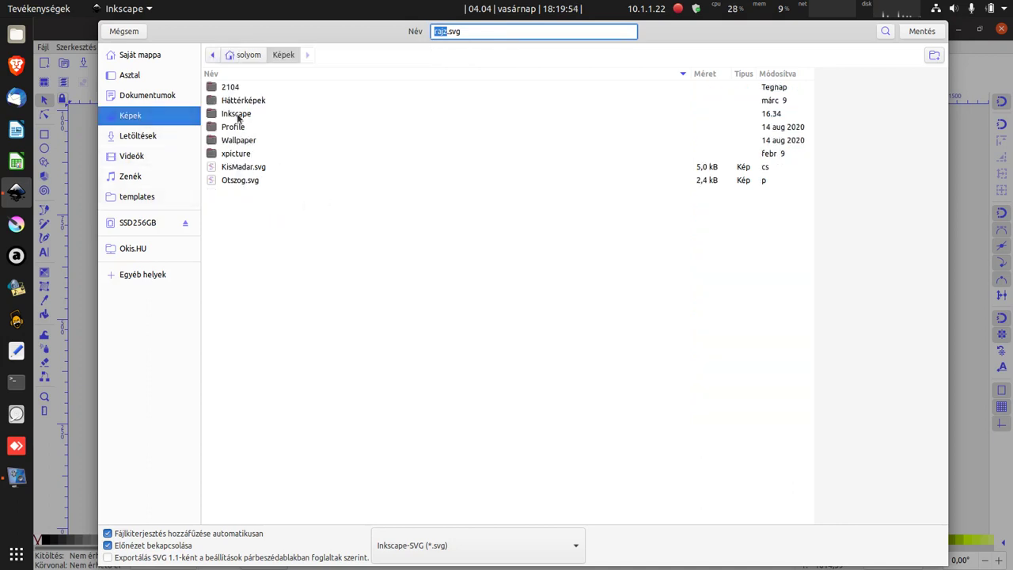
double_click(236, 113)
double_click(437, 31)
type("AlakzatMuveletek")
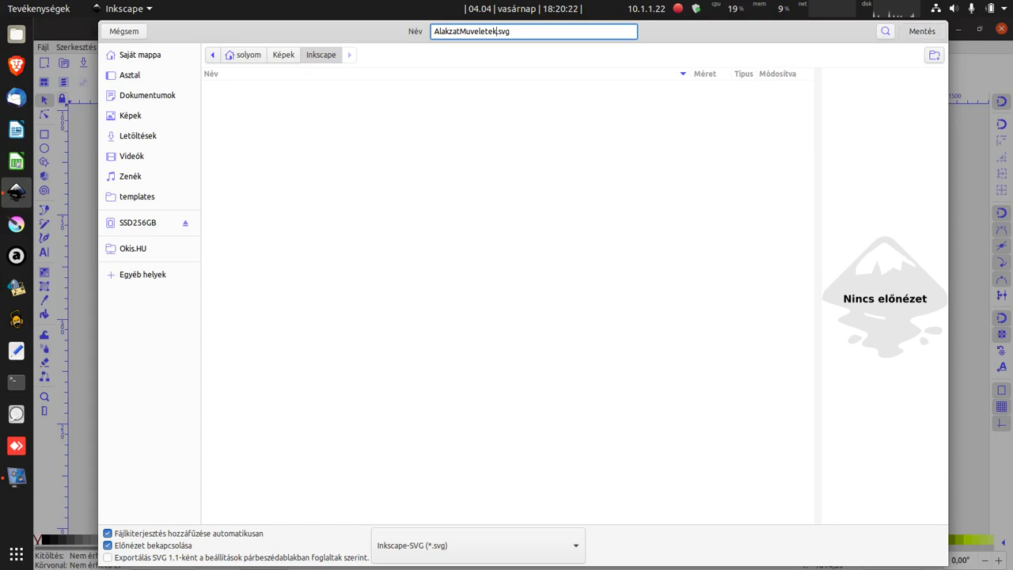
left_click(921, 30)
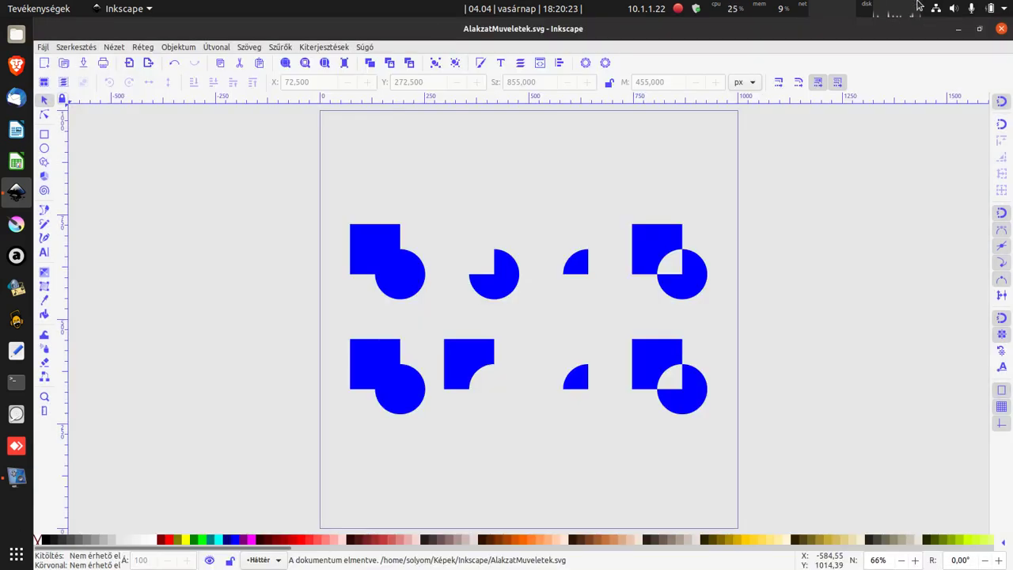
left_click(1001, 29)
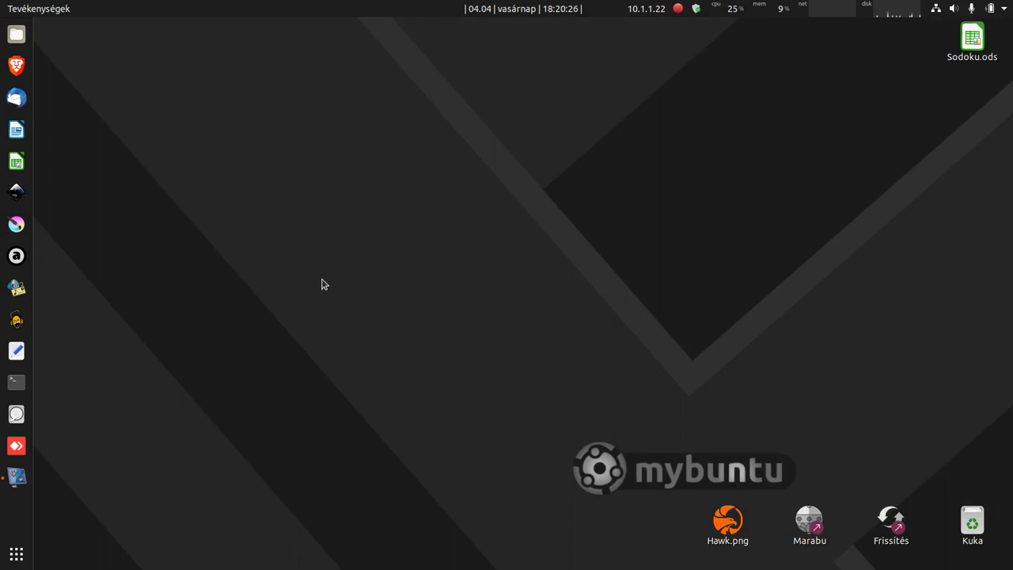